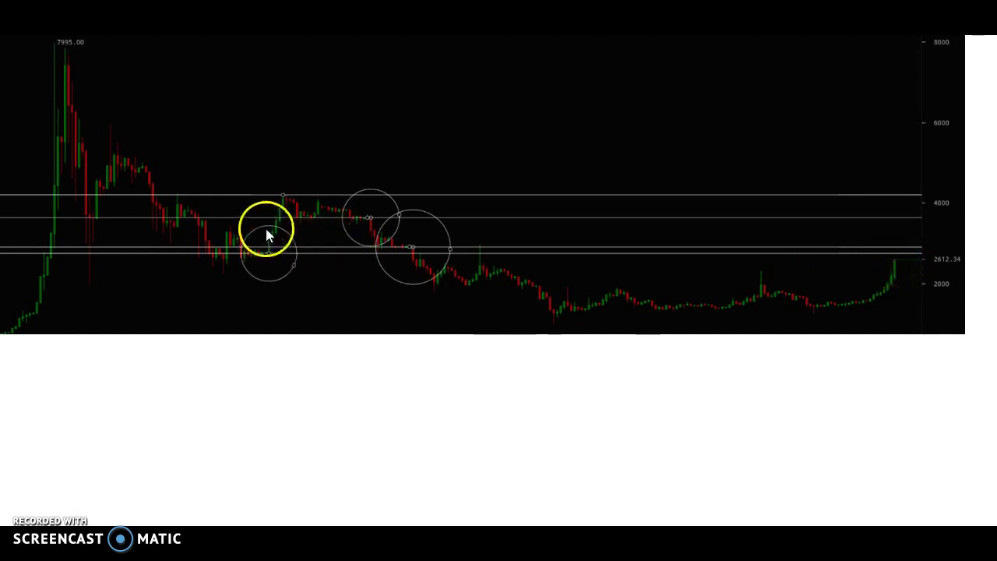
left_click(269, 254)
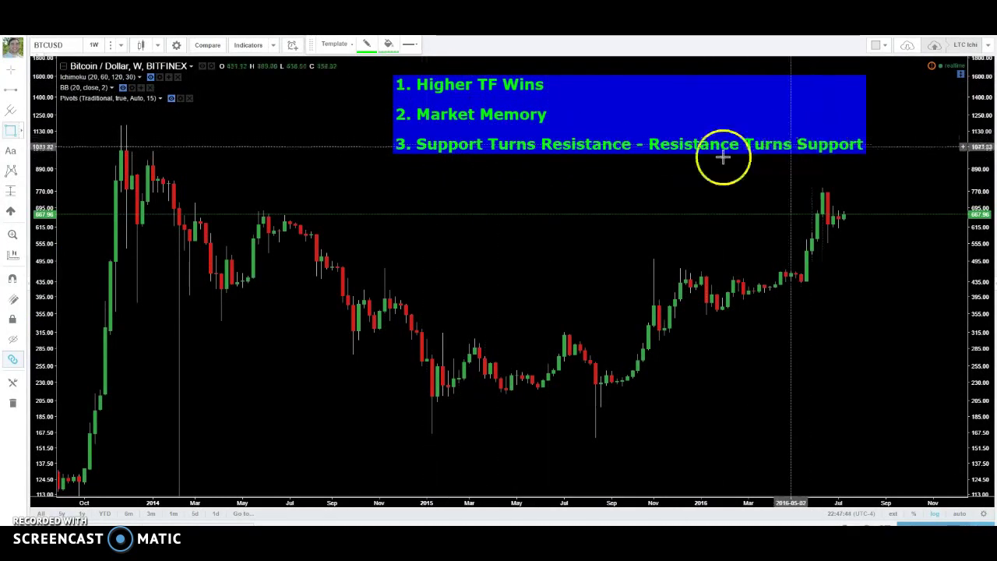
Choose the Horizontal Line drawing tool and delete the blue text note listing the three rules from the BTCUSD chart
left_click(10, 90)
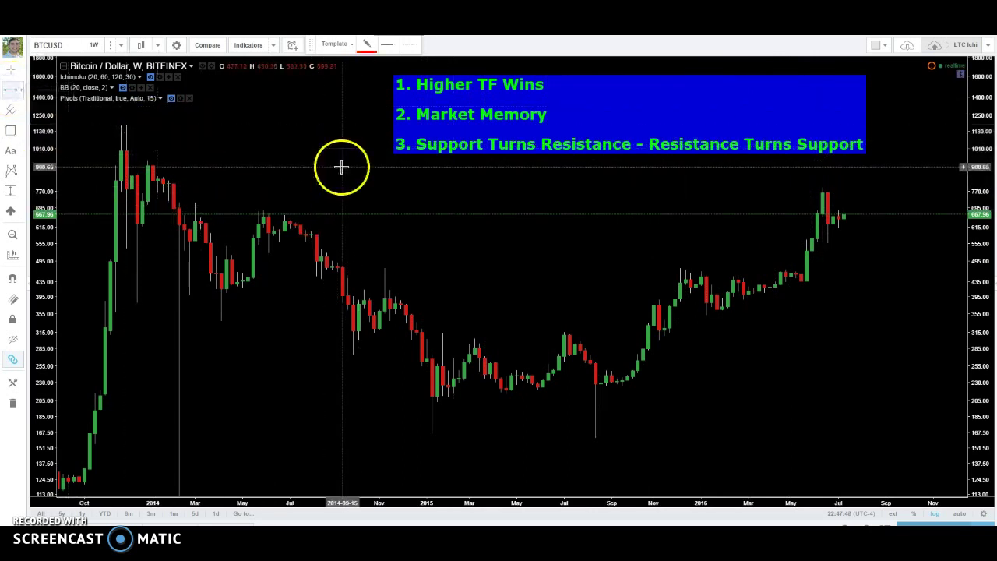
left_click(20, 95)
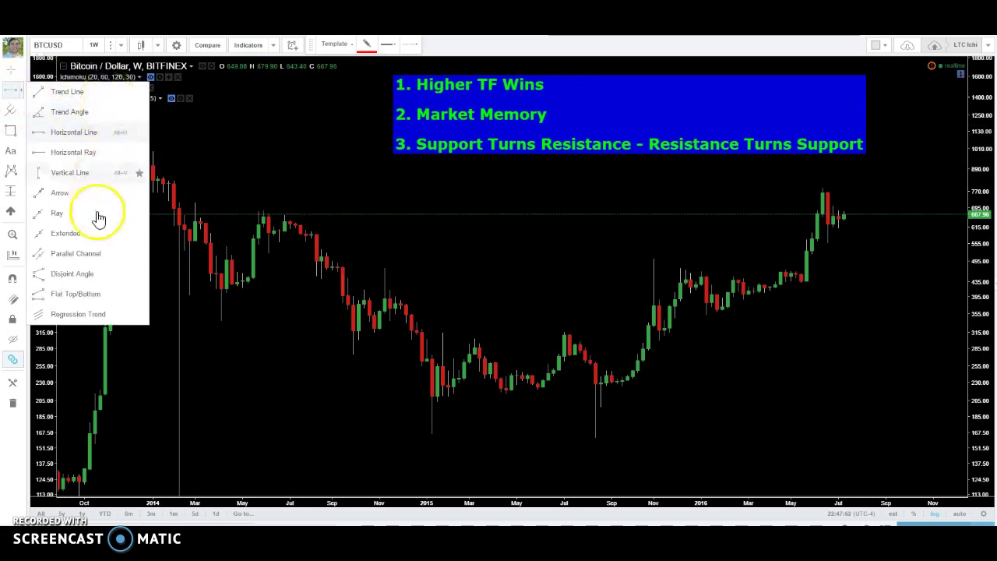
left_click(92, 134)
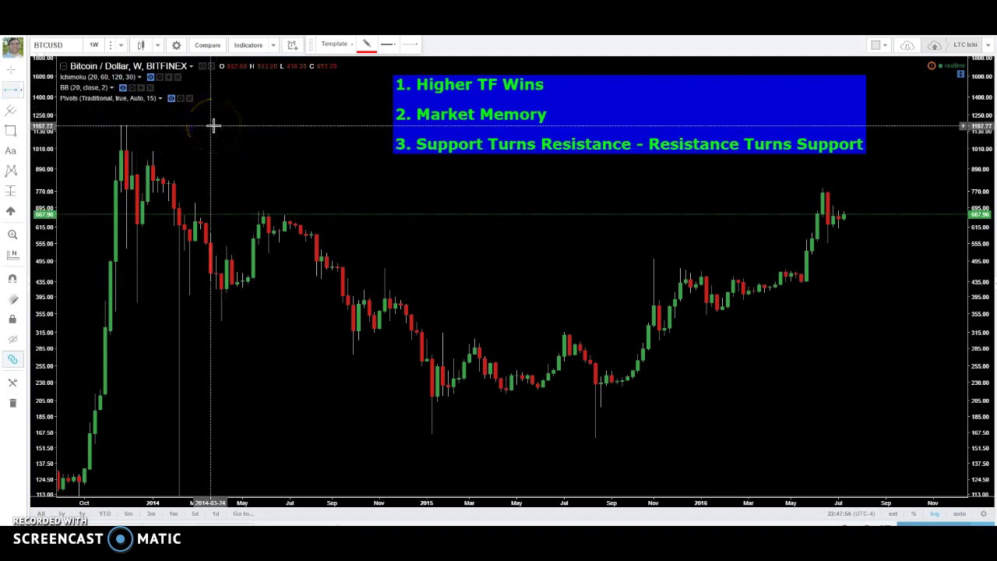
left_click(512, 126)
left_click(528, 100)
key("Delete")
Place a red dashed horizontal line on the late-2013 peak of the weekly chart at about 1179.65
left_click(12, 94)
left_click(135, 123)
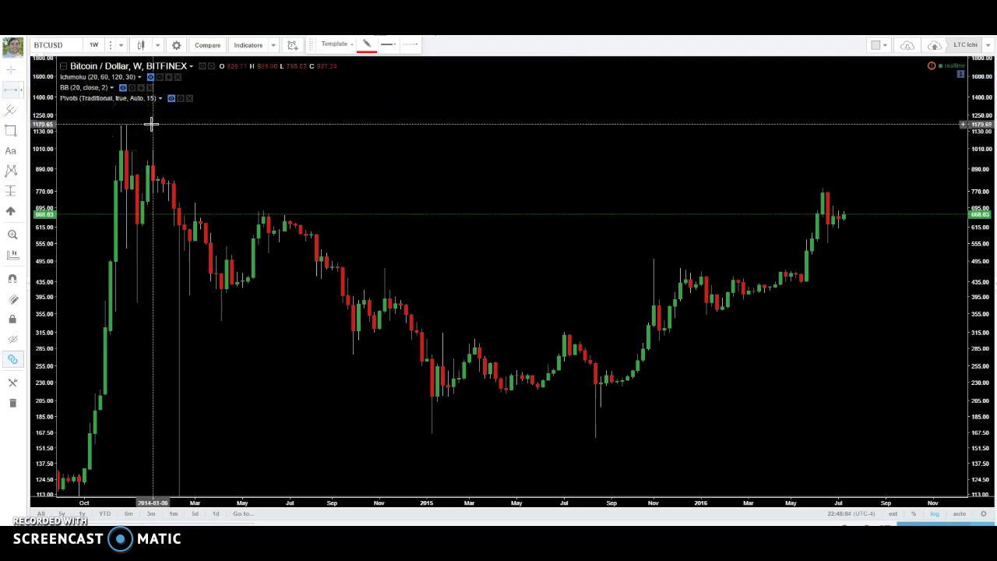
left_click(151, 124)
left_click(49, 127)
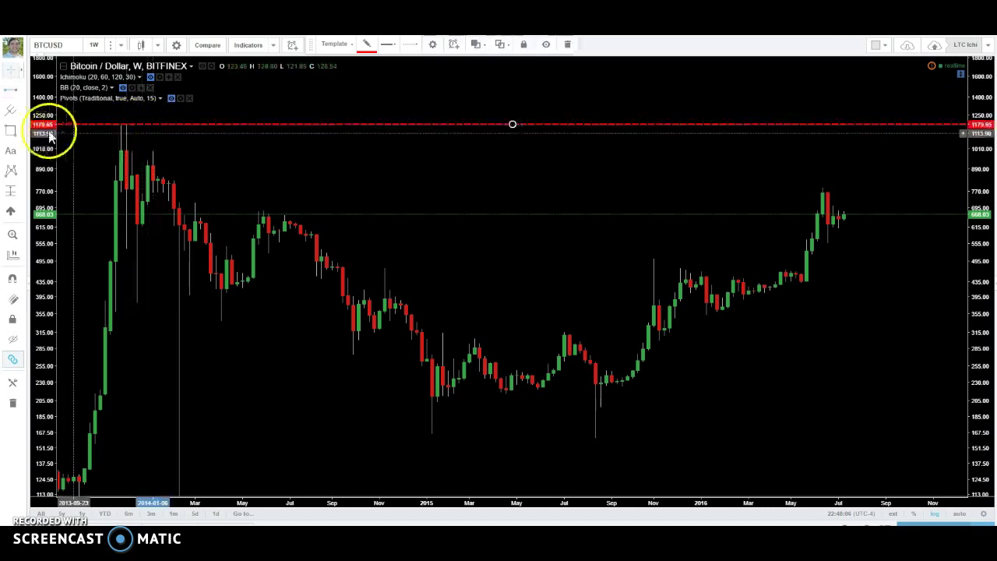
left_click(76, 127)
Turn on continuous drawing mode and add a second red horizontal line on the January 2014 high at about 999.93
left_click(141, 156)
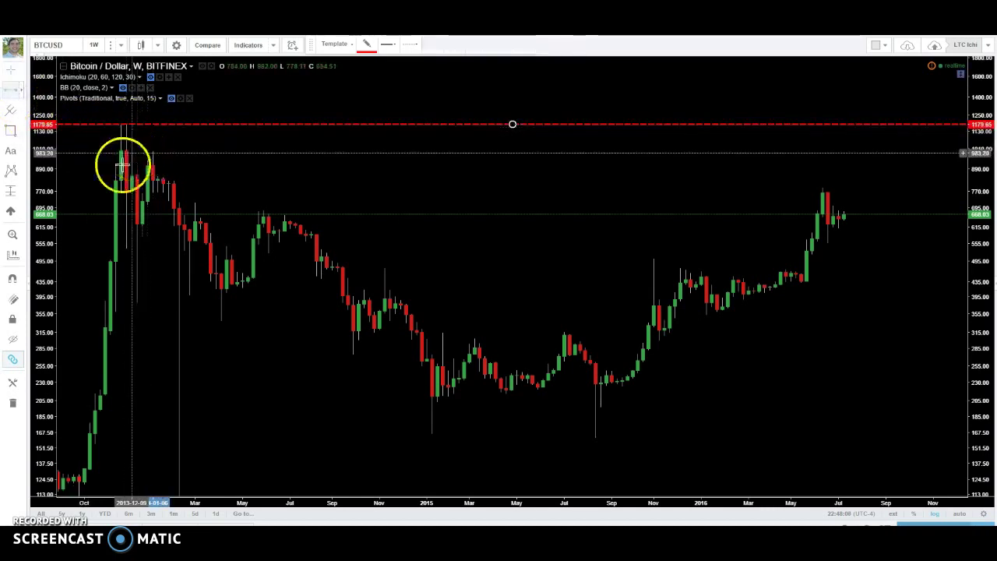
left_click(12, 300)
left_click_drag(149, 170, 158, 148)
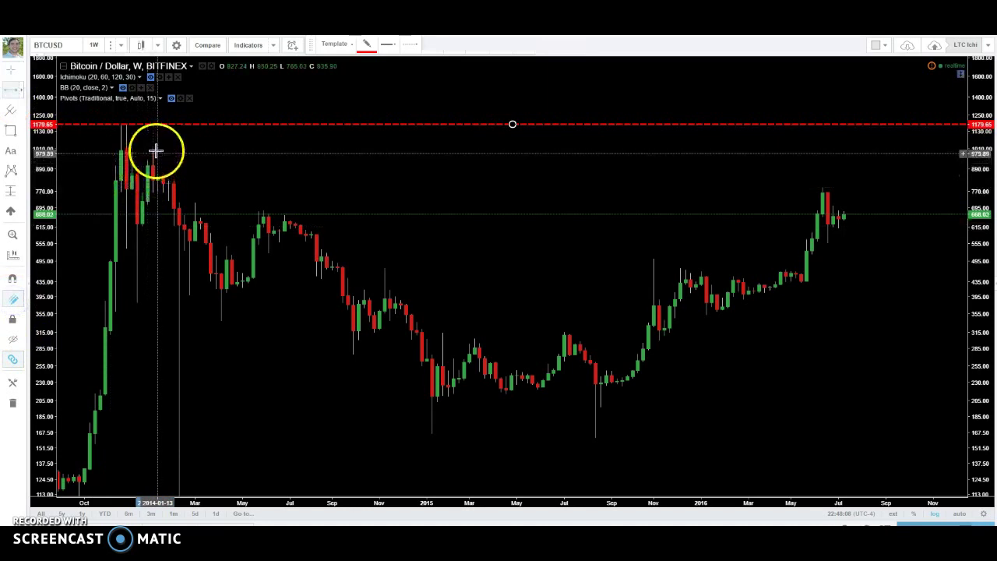
left_click(117, 127)
left_click(132, 149)
left_click(122, 136)
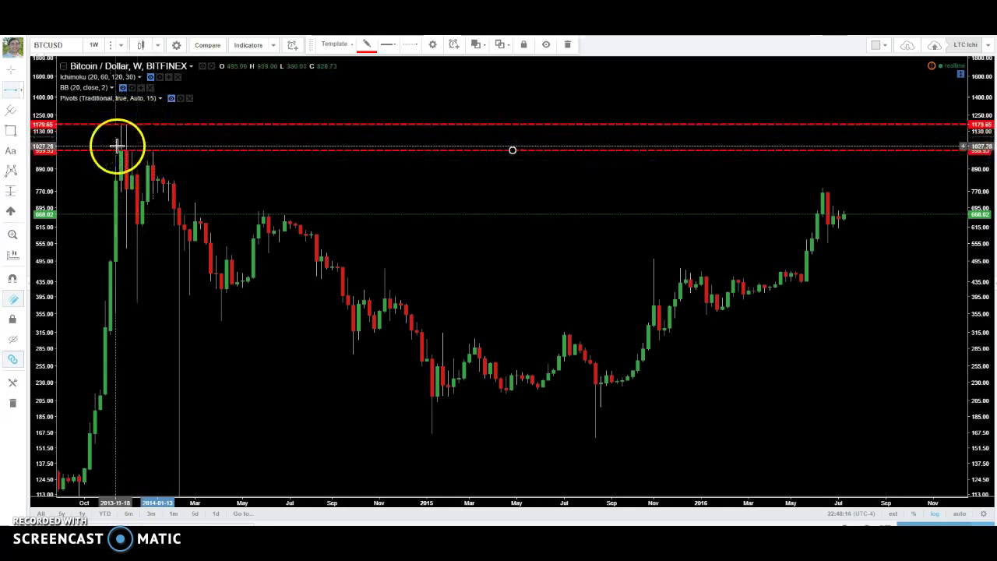
Add red horizontal lines at about 825.02 beside the February 2014 candles and at about 658.13 on the mid-2014 highs
left_click(177, 180)
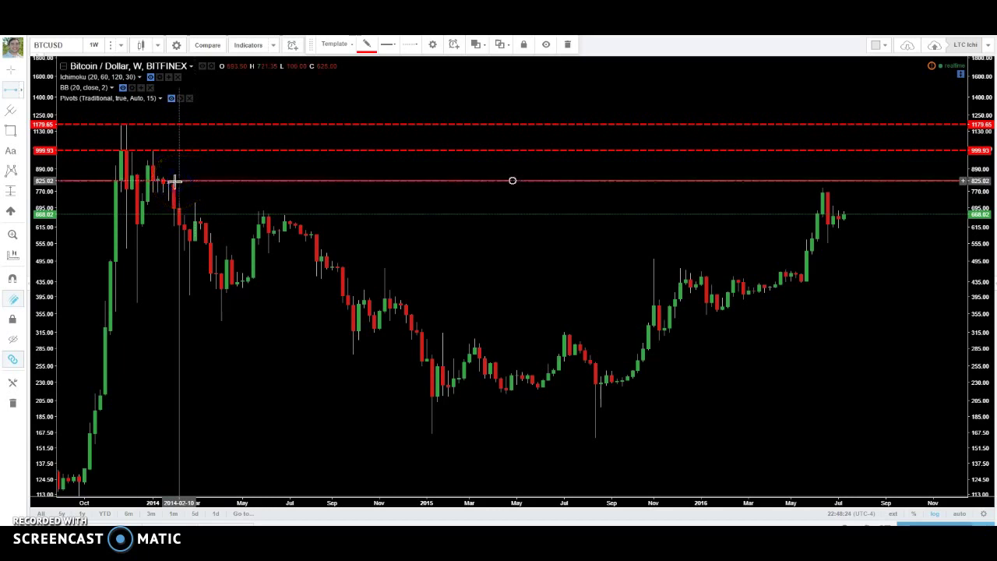
left_click(173, 181)
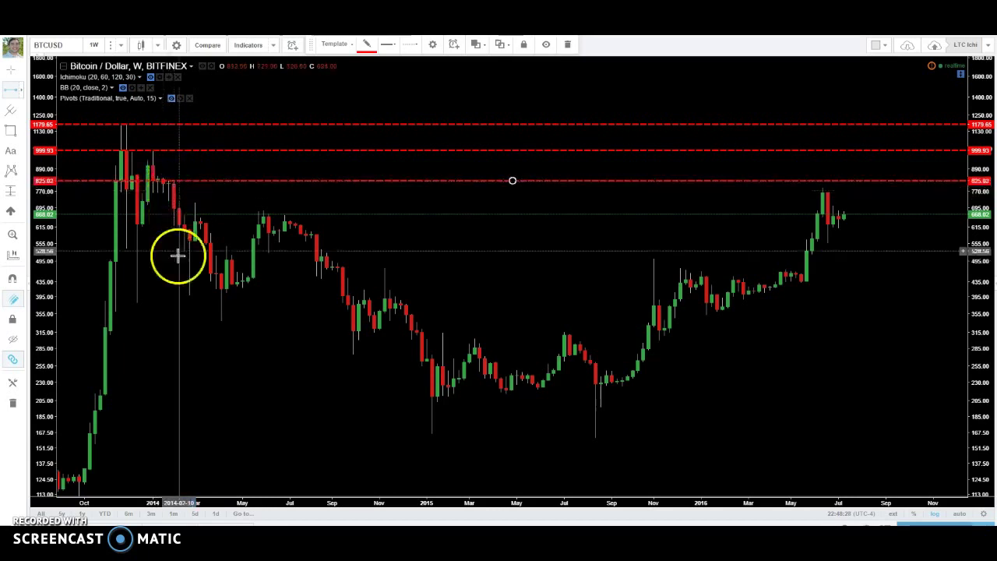
left_click_drag(173, 182, 174, 178)
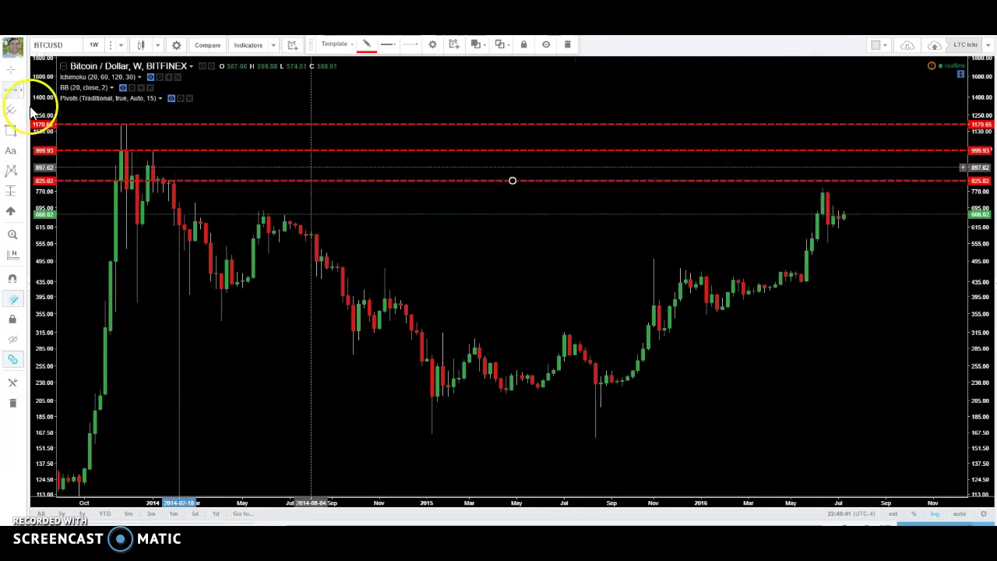
left_click(278, 215)
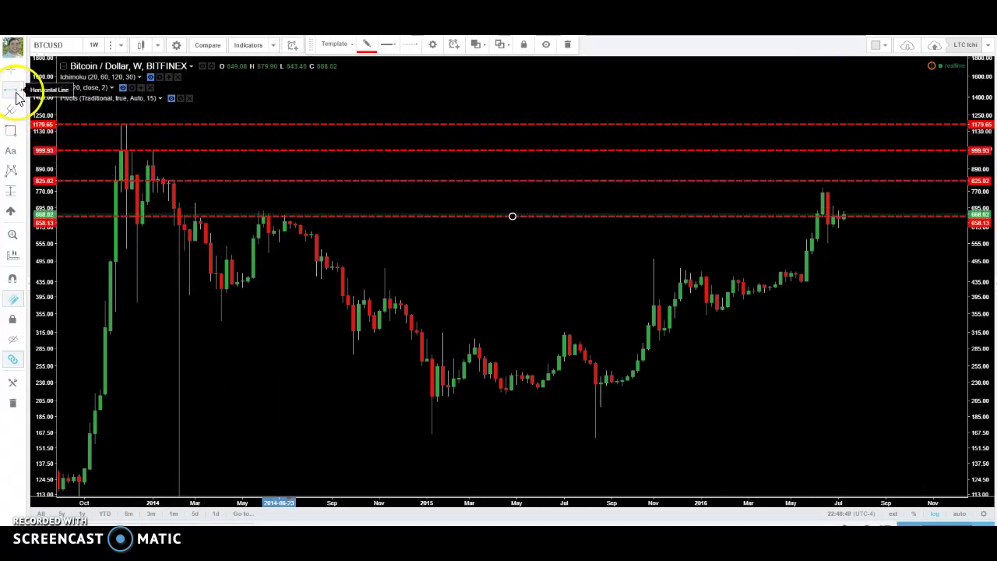
left_click(365, 48)
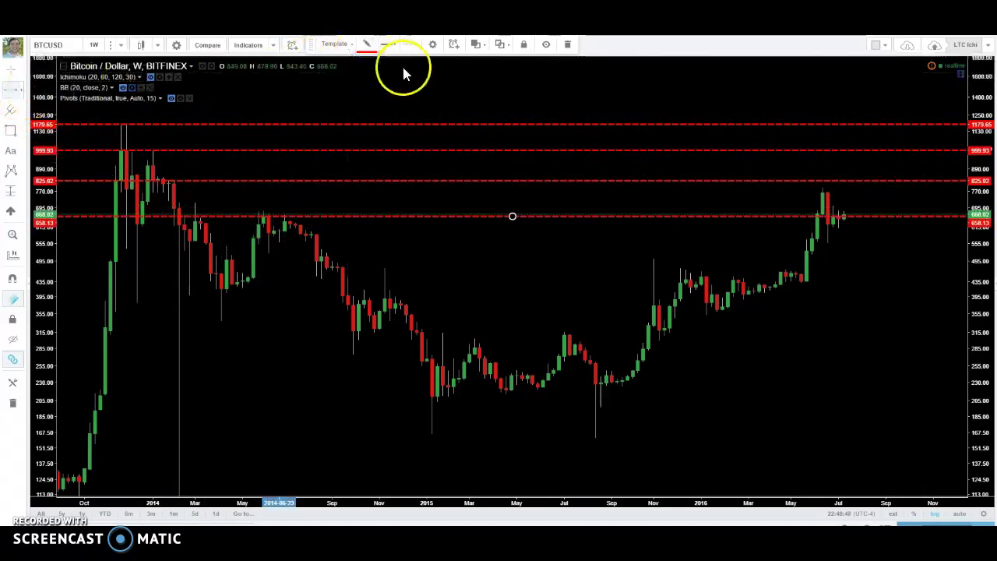
left_click(402, 76)
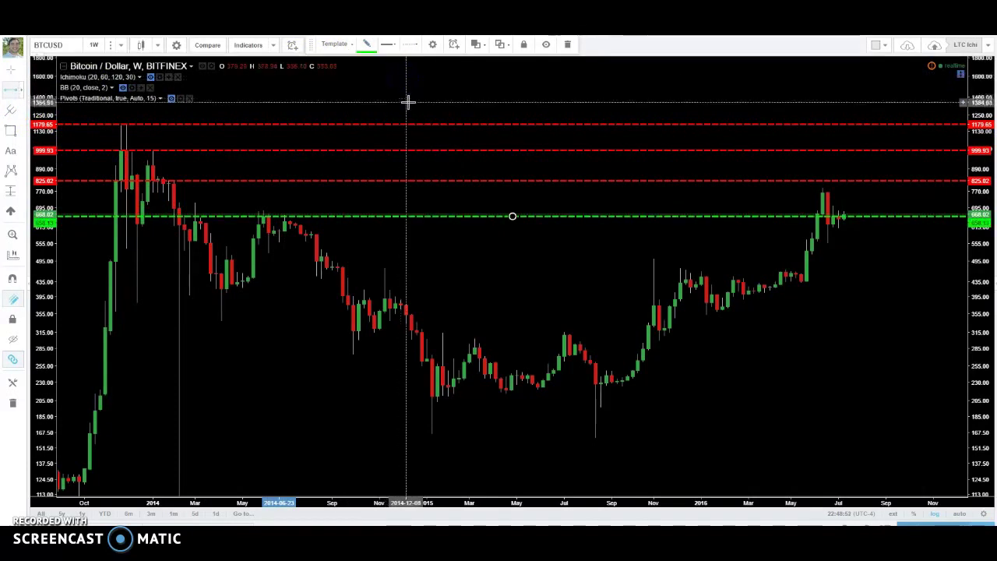
left_click(367, 55)
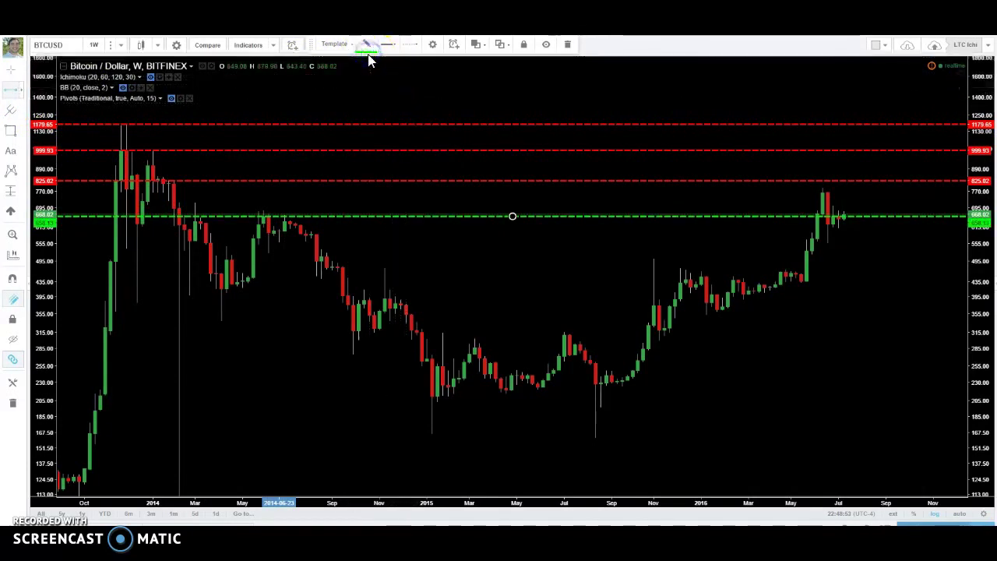
left_click(369, 52)
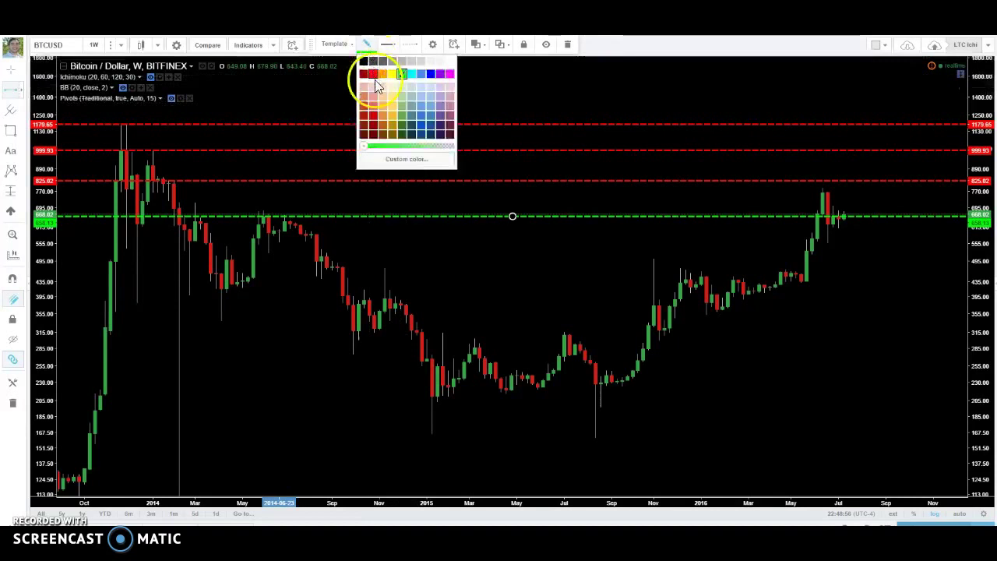
left_click(365, 74)
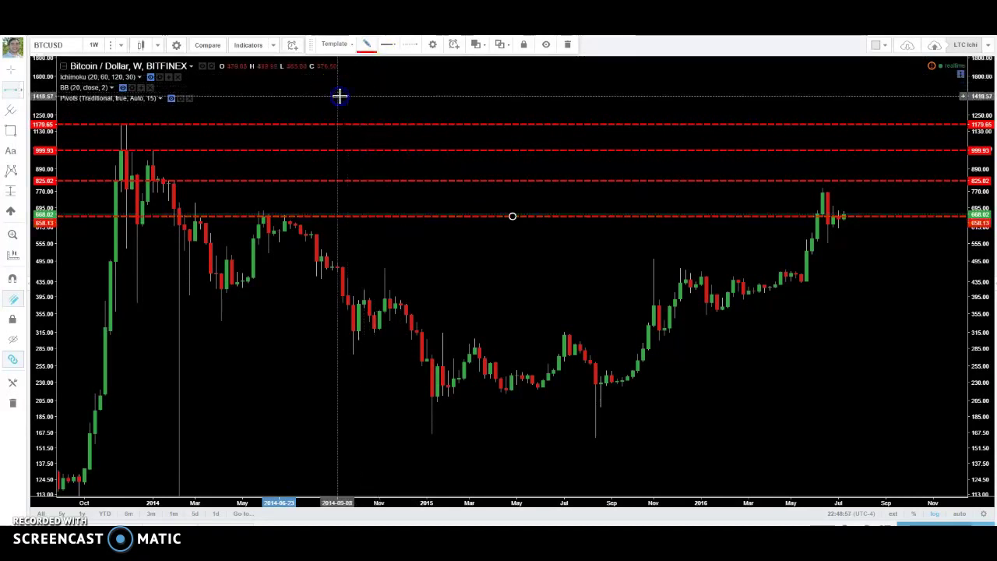
left_click(128, 97)
left_click(279, 97)
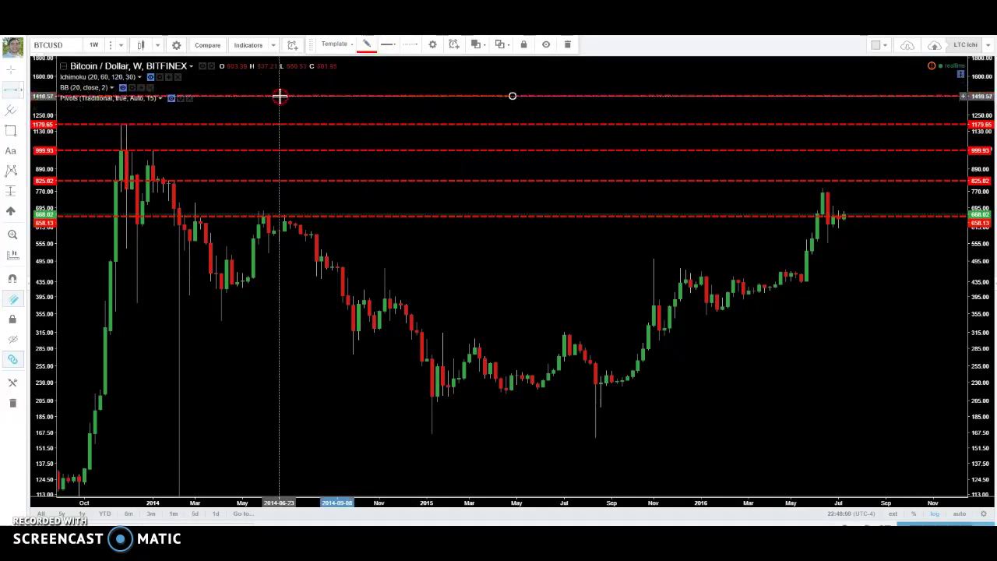
key("Delete")
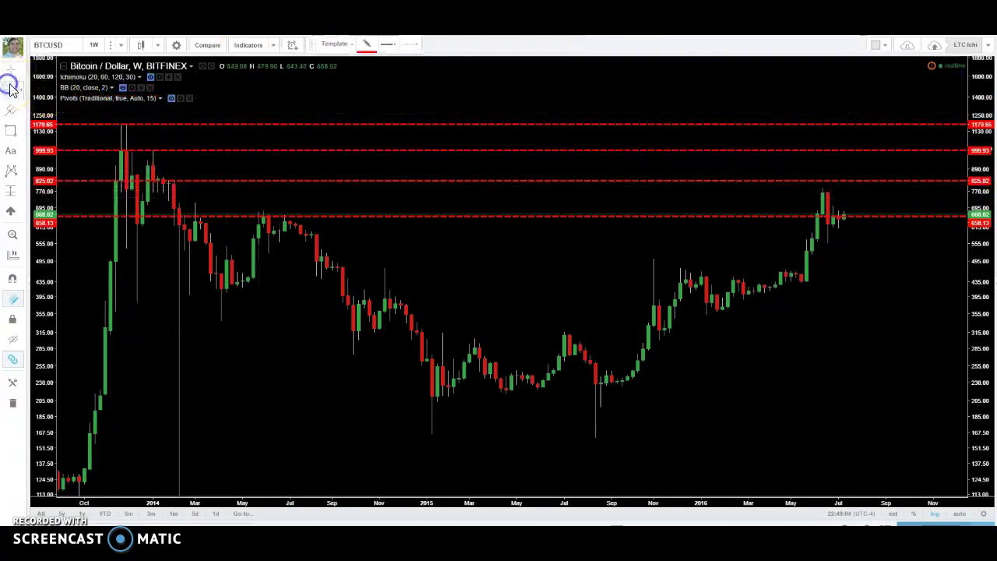
Set the line colour to green and add horizontal lines at about 448.03 and, along the 2015 lows, at about 213.31
left_click(369, 47)
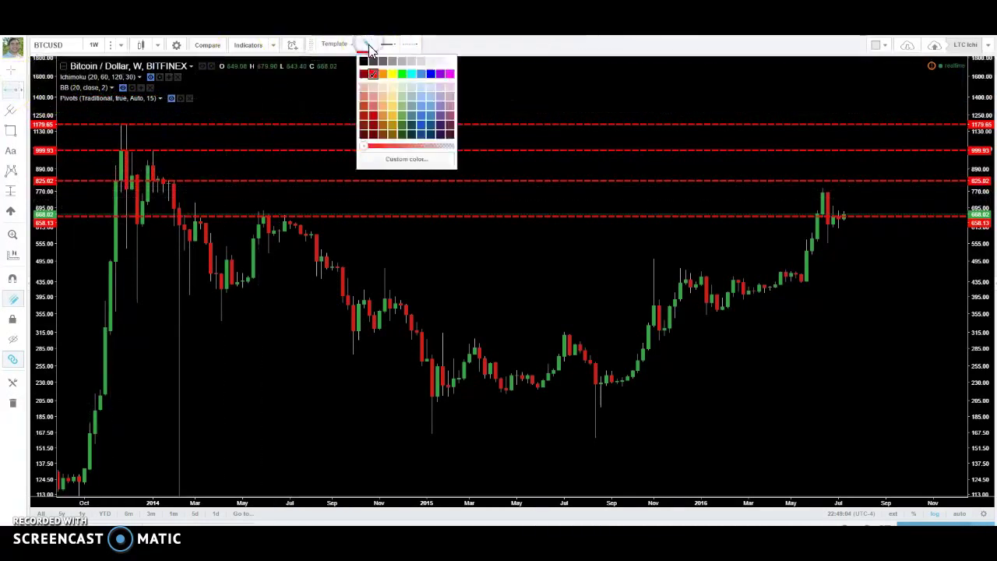
left_click(401, 74)
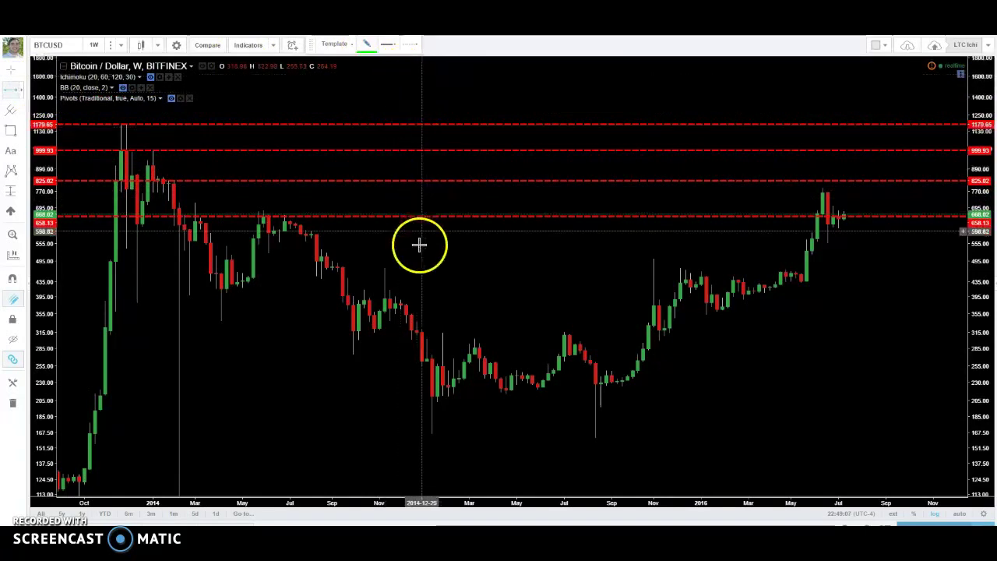
left_click(253, 277)
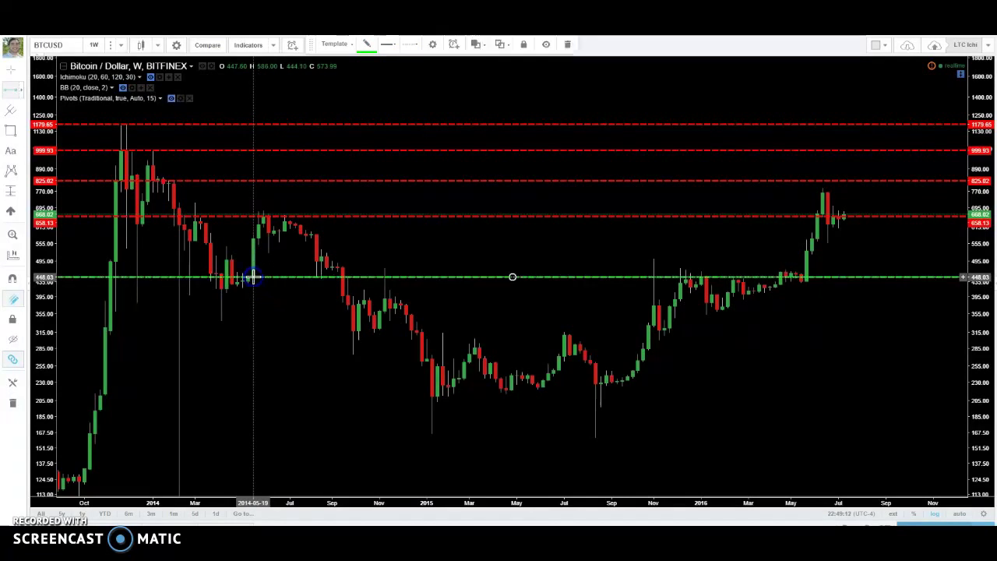
left_click(14, 92)
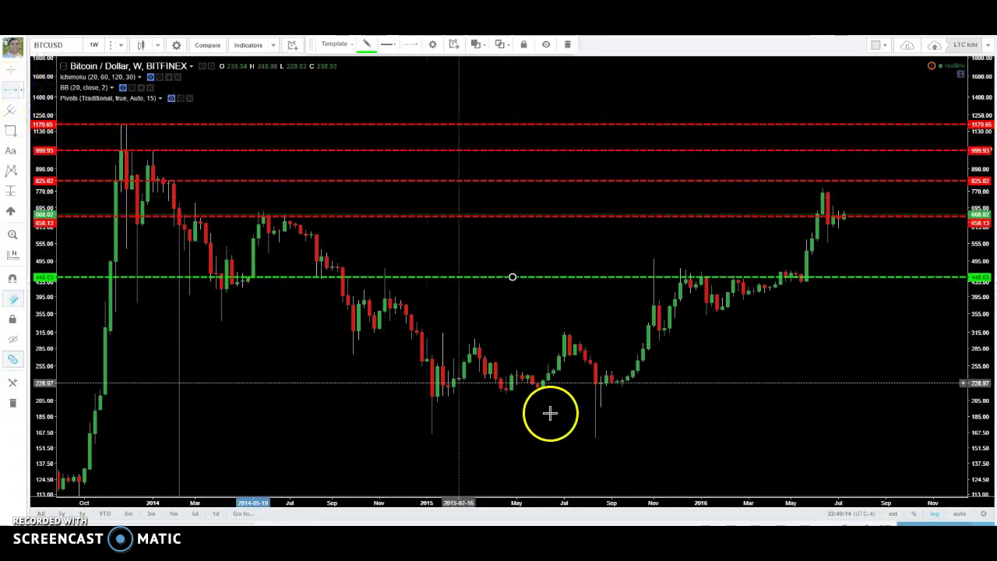
left_click(484, 394)
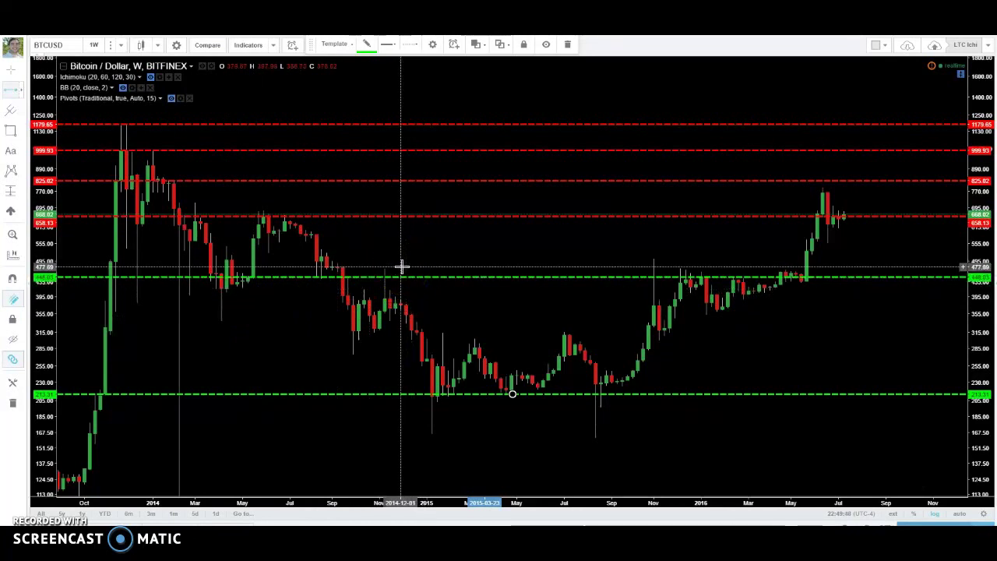
Try a Fib Retracement from the late-2013 peak at 1179.65 down to the 2015 low level at about 160, and delete it
left_click(21, 135)
left_click(23, 111)
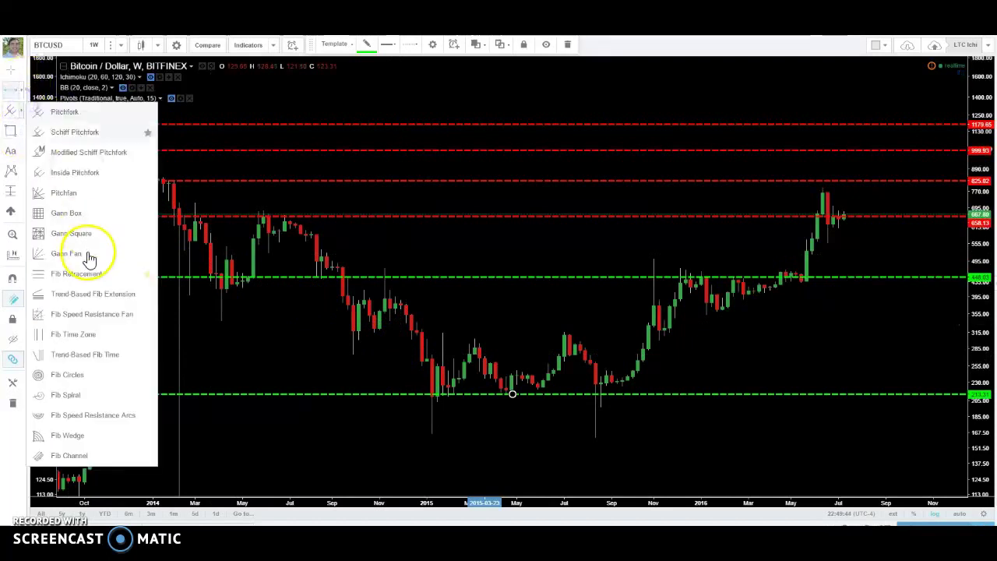
left_click(180, 135)
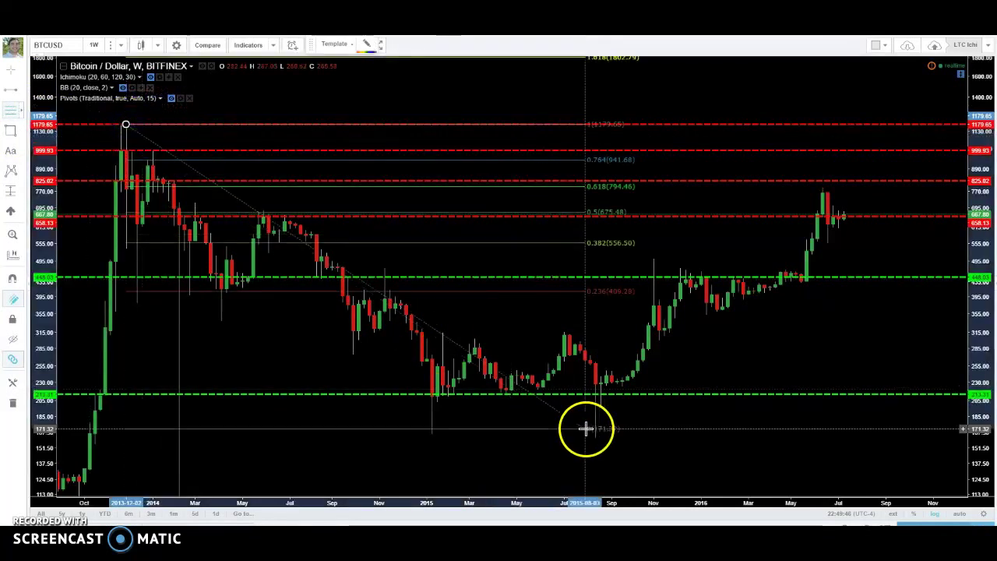
left_click(795, 439)
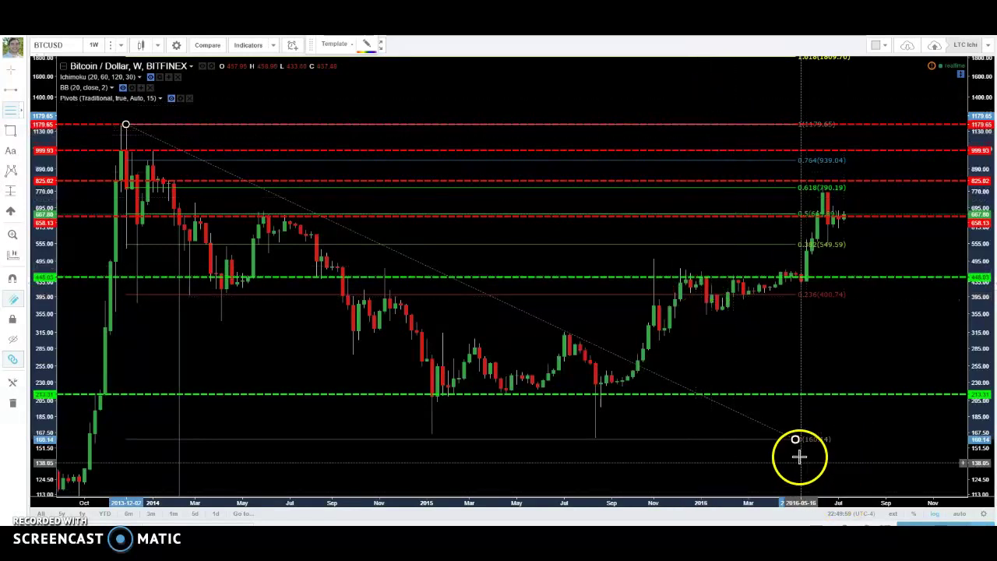
key("Delete")
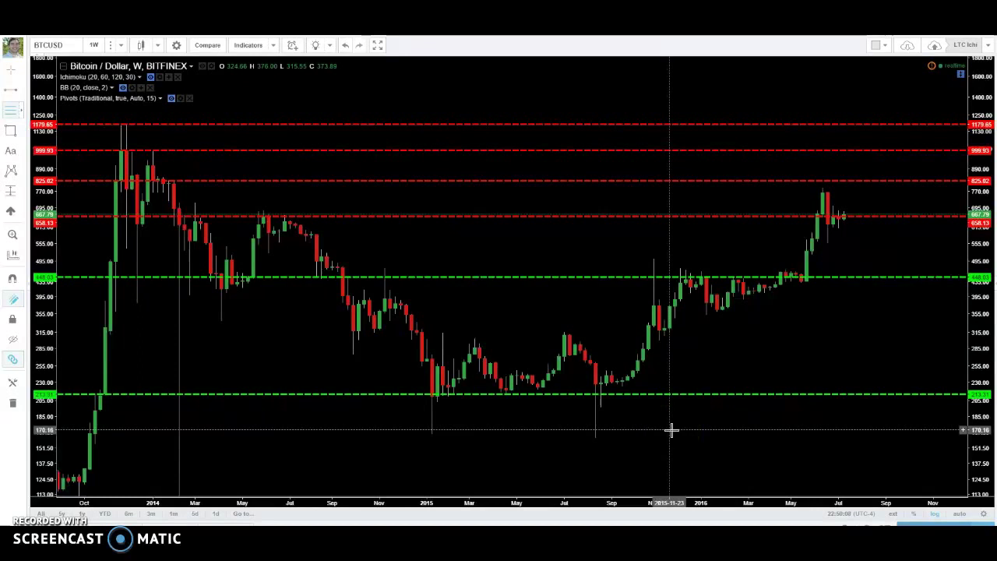
left_click_drag(303, 350, 259, 274)
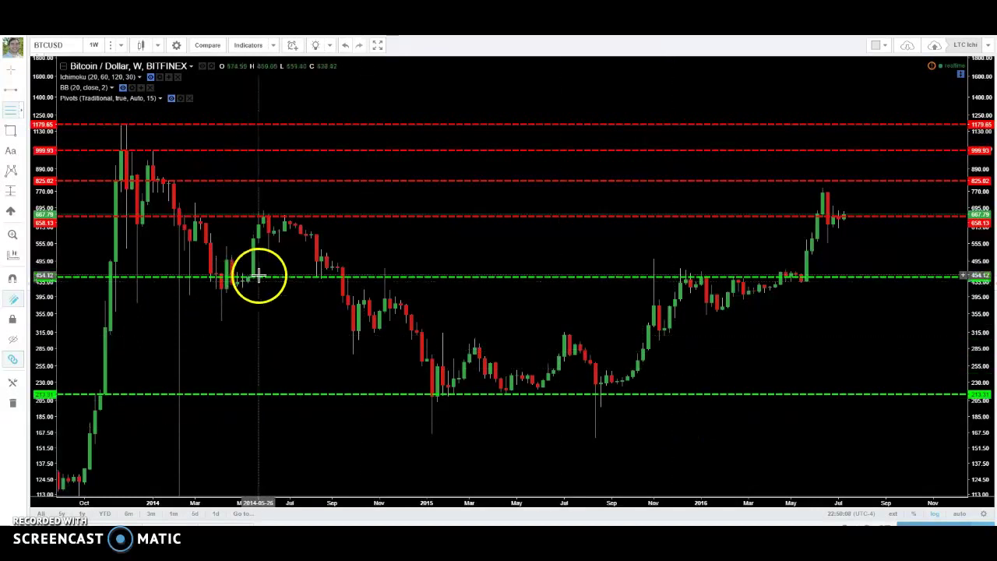
left_click_drag(232, 180, 244, 182)
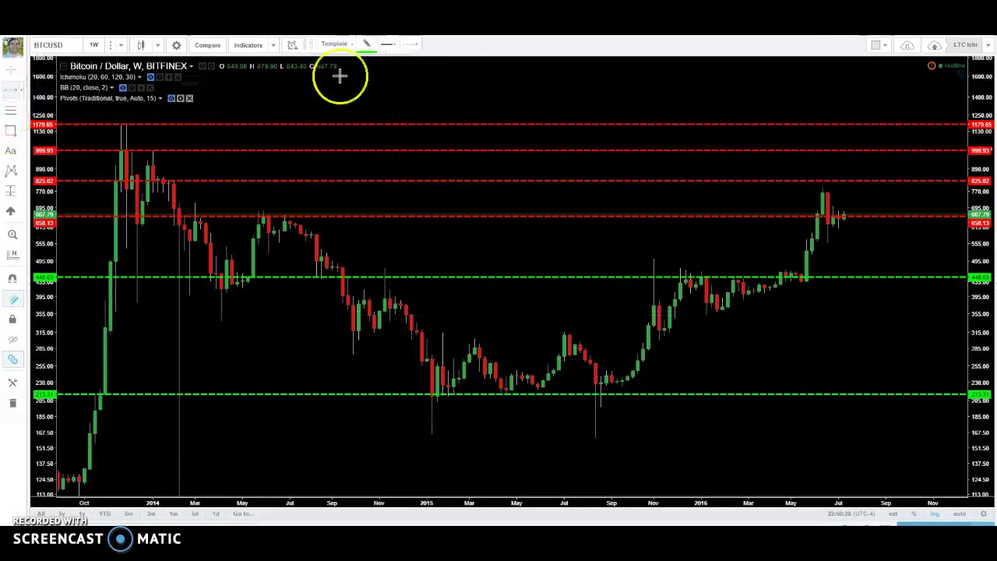
Set the Horizontal Line colour to yellow and add lines at about 310.19 and 519.72 for the intermediate levels
left_click(371, 45)
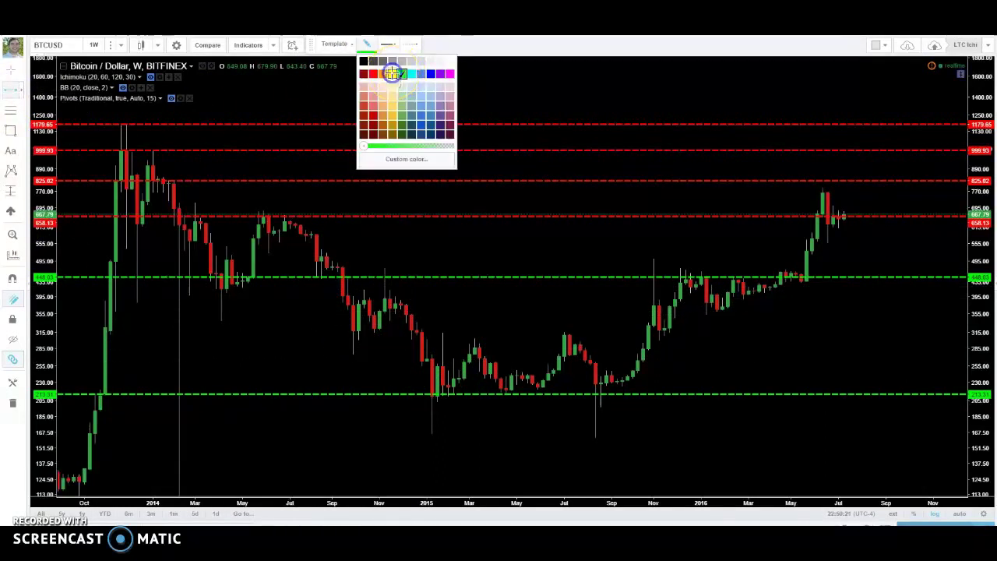
left_click(392, 74)
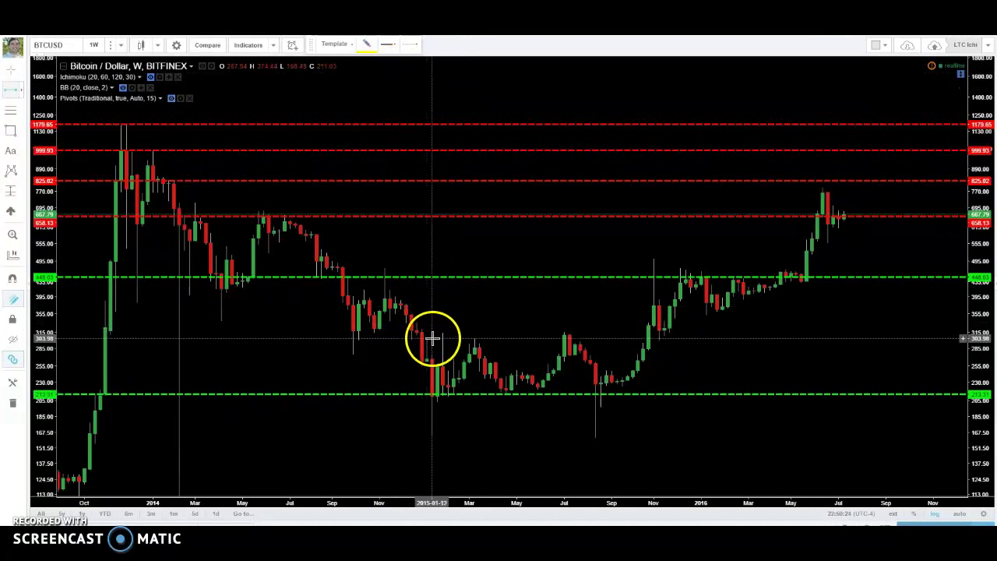
left_click(430, 337)
left_click(462, 258)
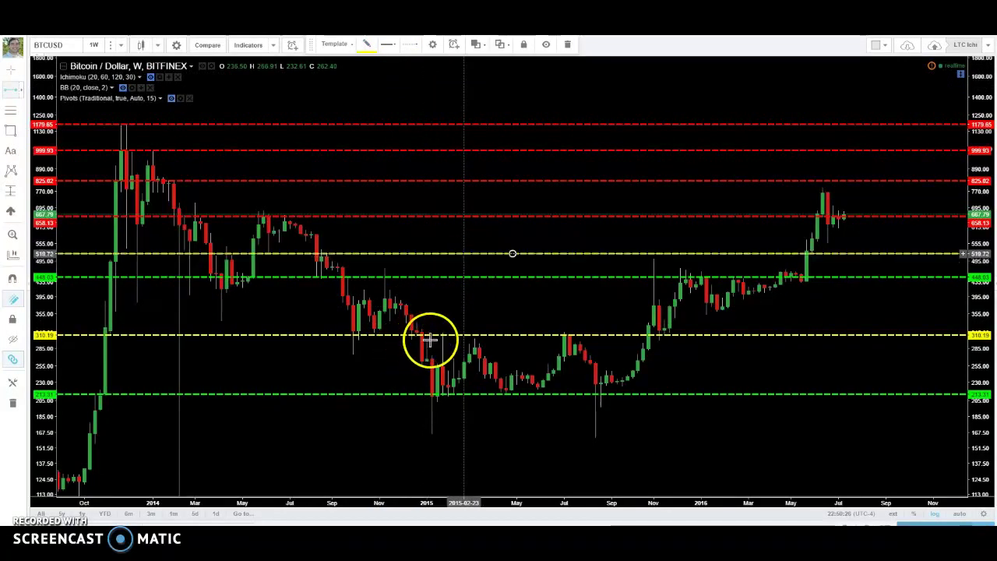
left_click(462, 252)
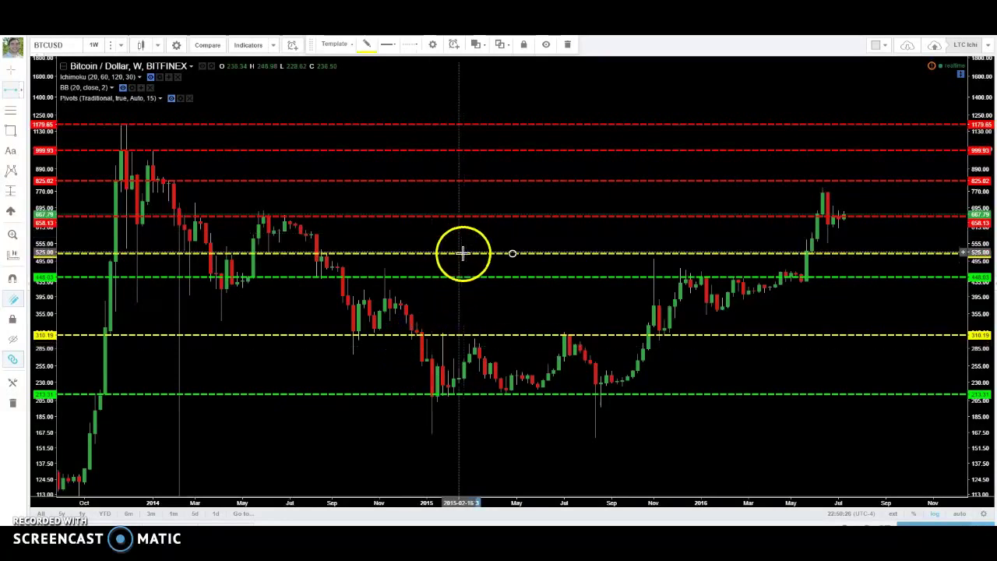
Delete the yellow horizontal line at about 519.72
key("Delete")
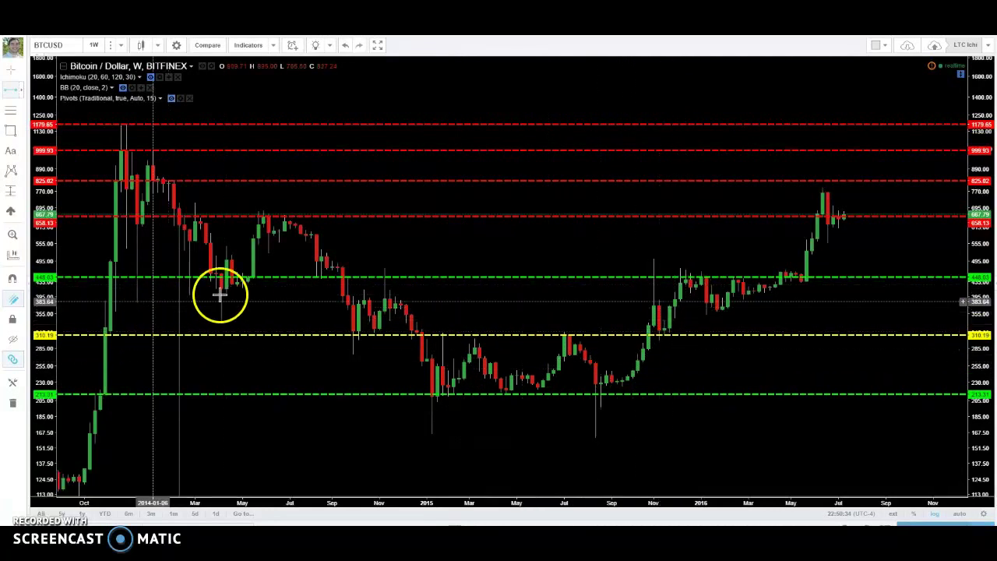
left_click(727, 312)
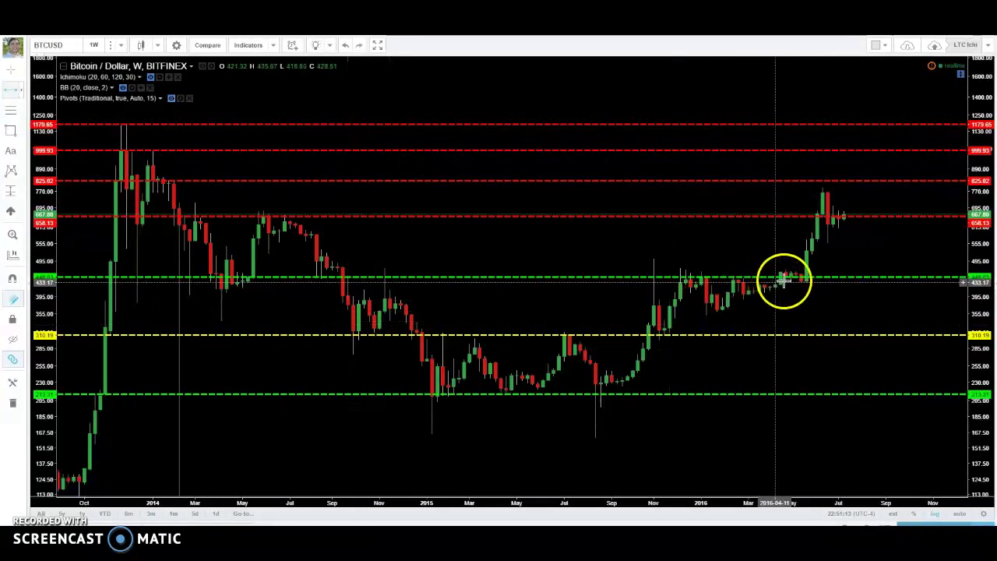
left_click(523, 272)
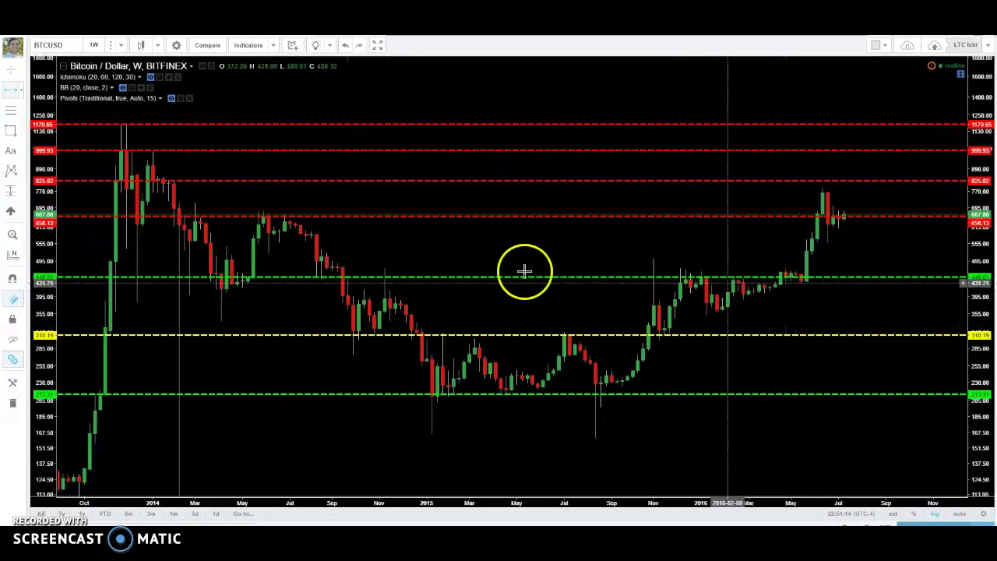
left_click(308, 238)
left_click_drag(309, 238, 803, 277)
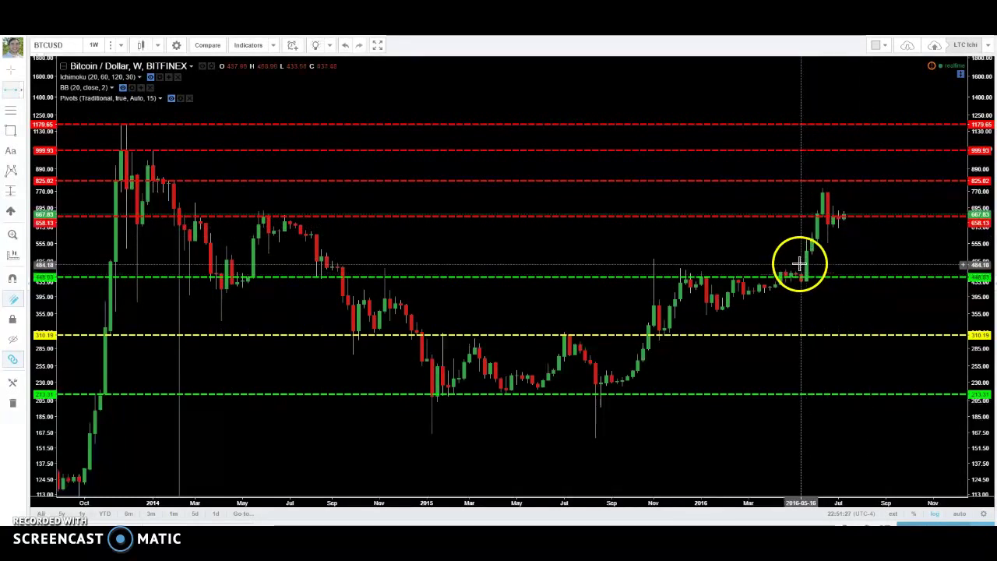
left_click_drag(689, 315, 815, 240)
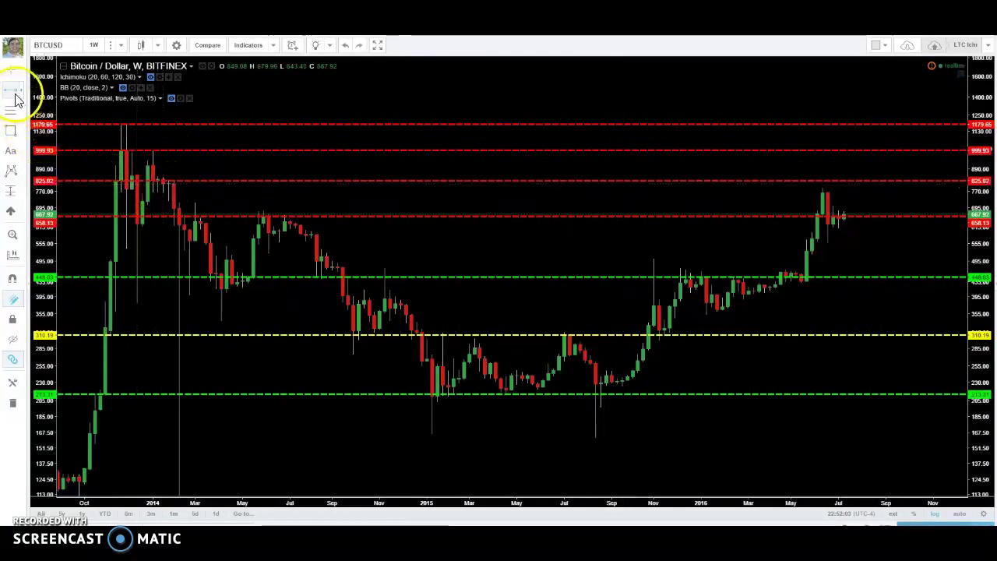
Add a yellow horizontal line at about 766.01, just below the 825.02 level, and give it a thinner line width
left_click(191, 192)
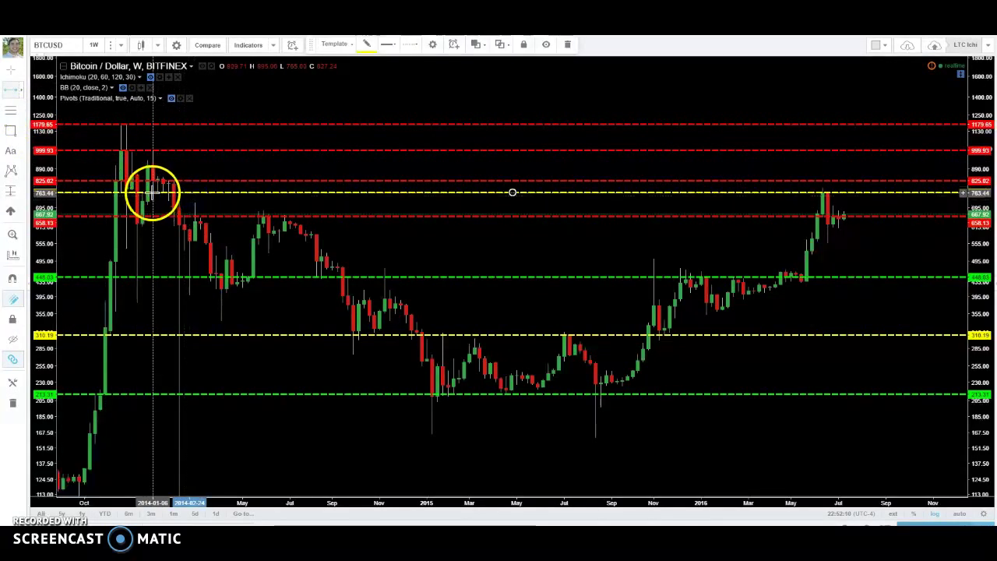
mouse_move(162, 187)
left_mouse_down()
mouse_move(145, 194)
mouse_move(161, 192)
left_mouse_up()
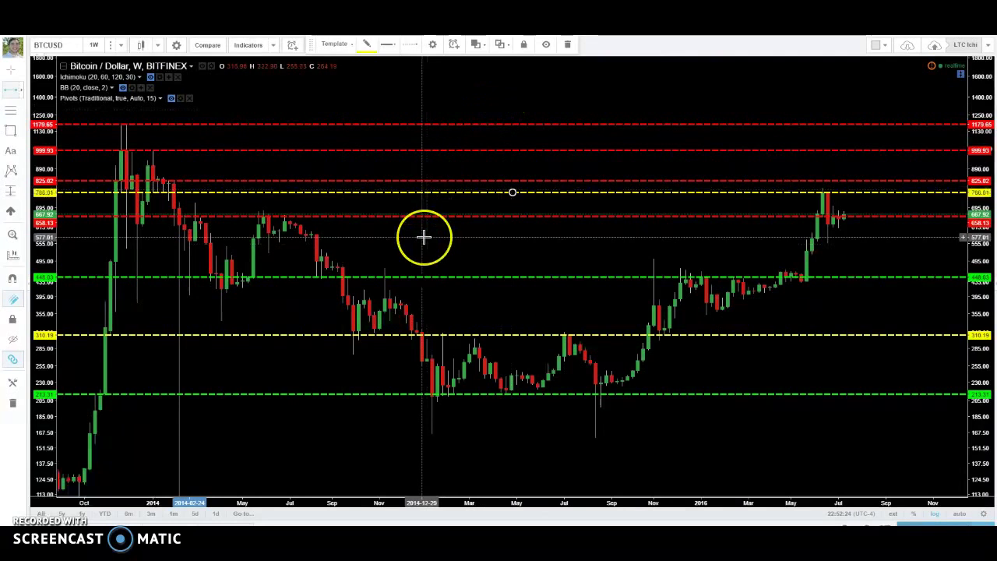
left_click(388, 44)
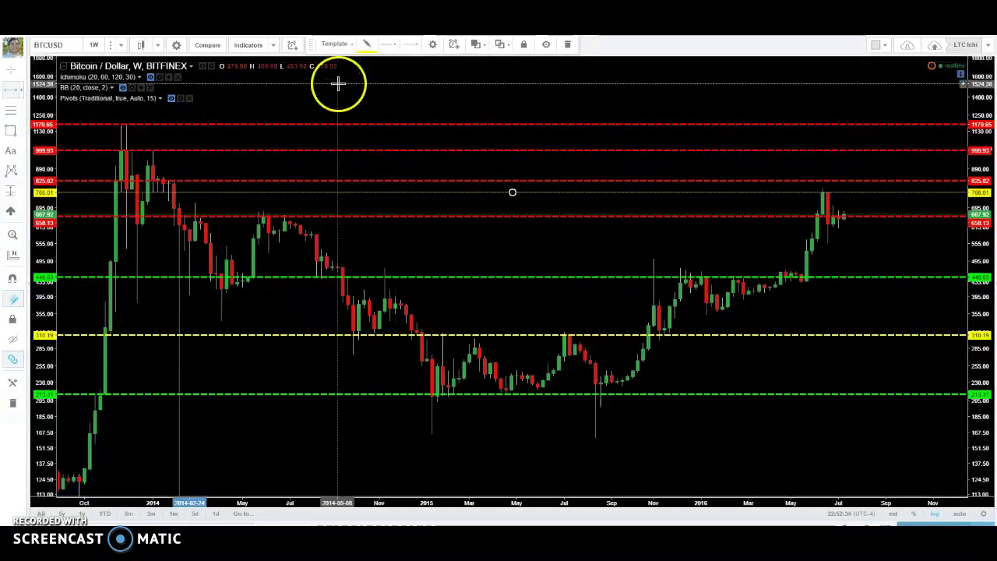
left_click(384, 126)
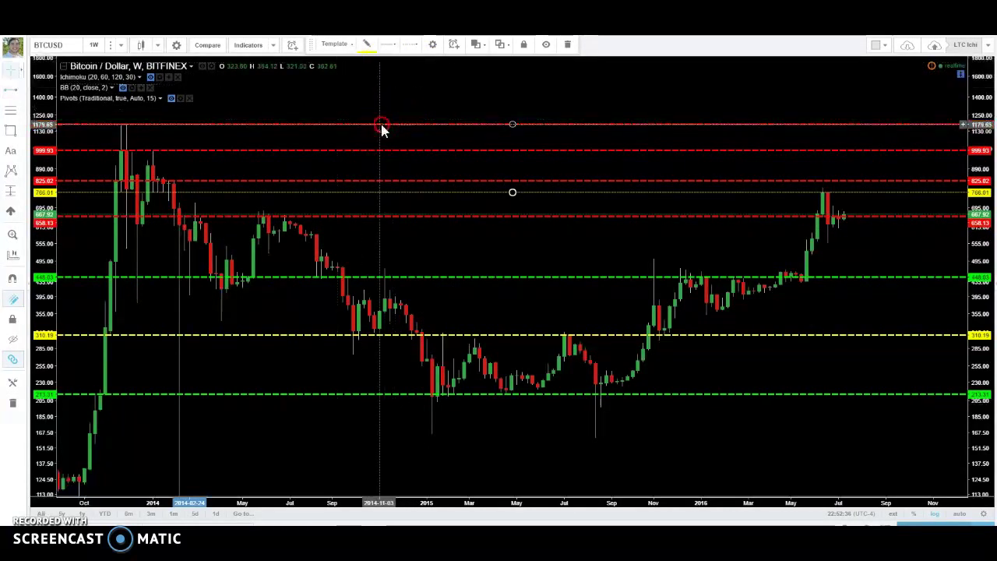
right_click(382, 126)
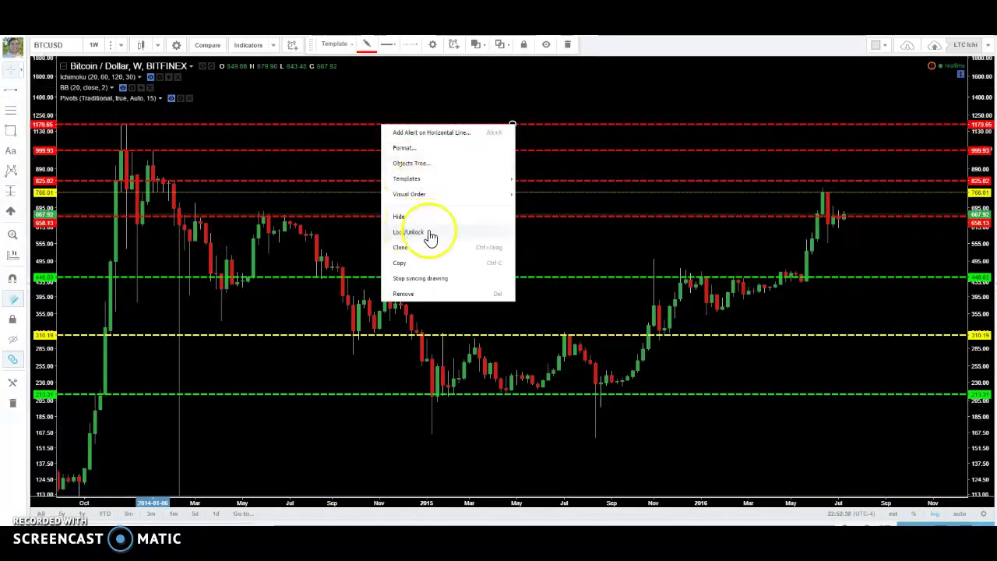
left_click(607, 111)
left_click(602, 113)
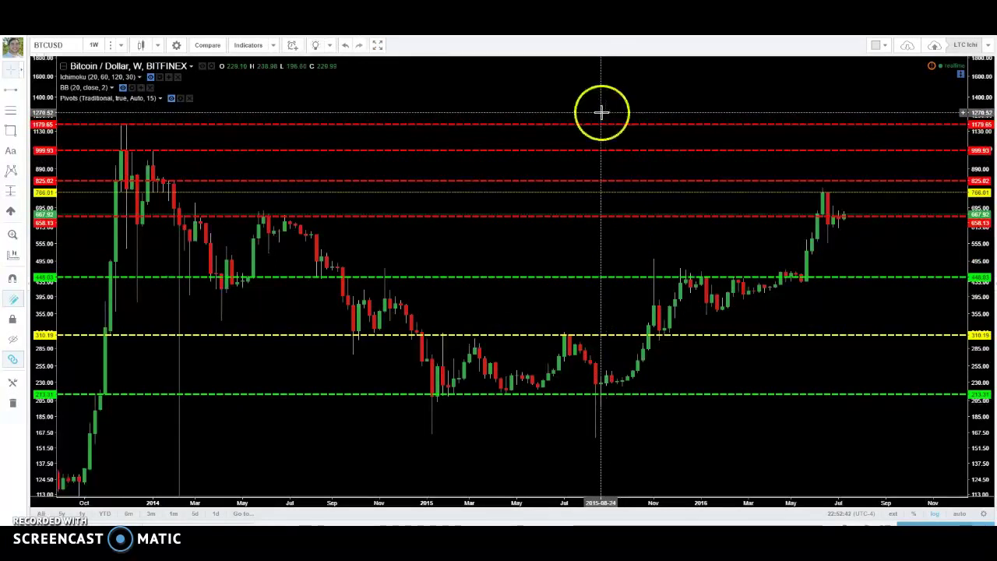
left_click(478, 305)
left_click(472, 167)
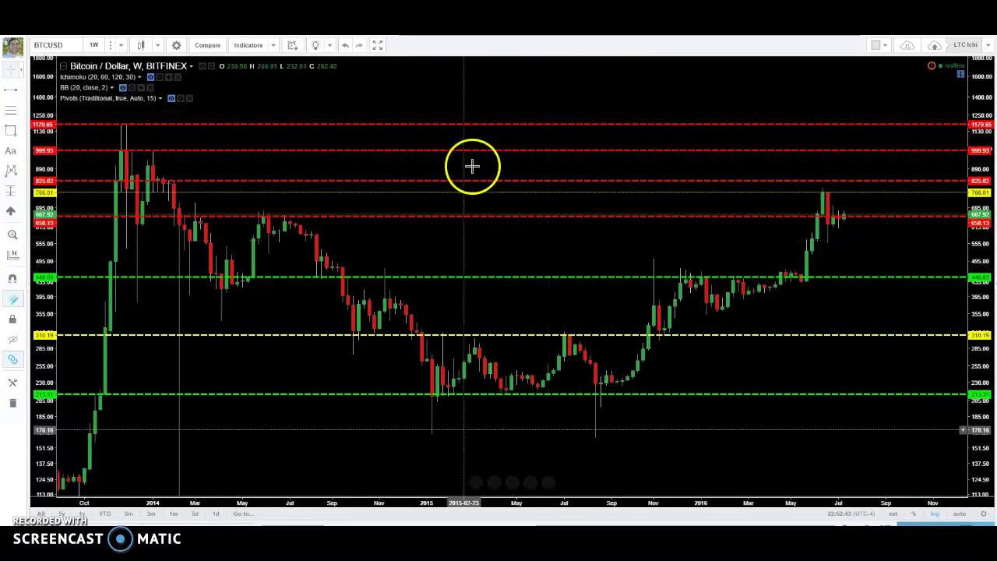
Switch to the Wikipedia article on pivot points and highlight the paragraph about pivot points as turning points with support and resistance levels
key("ctrl+Tab")
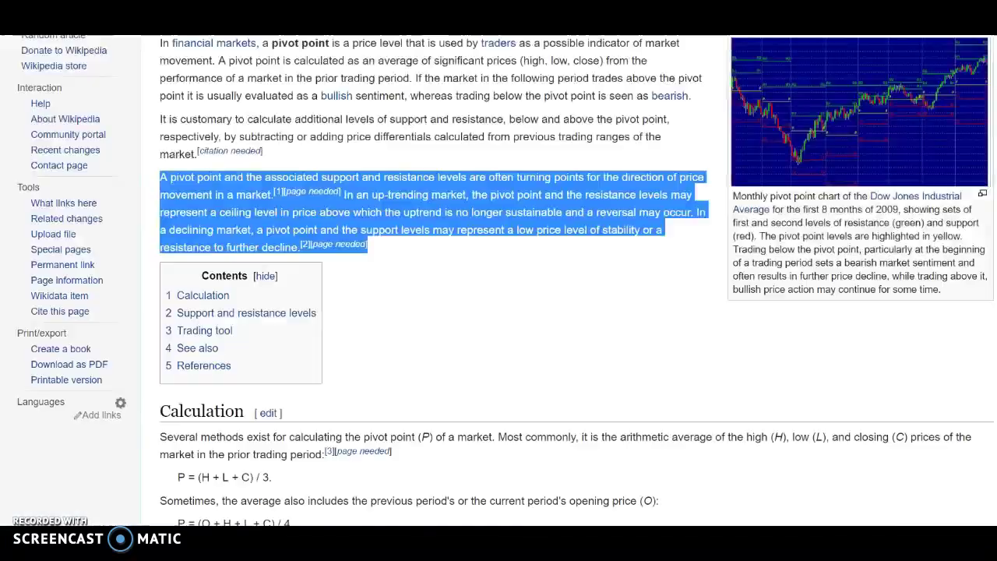
scroll(343, 154, "up", 3)
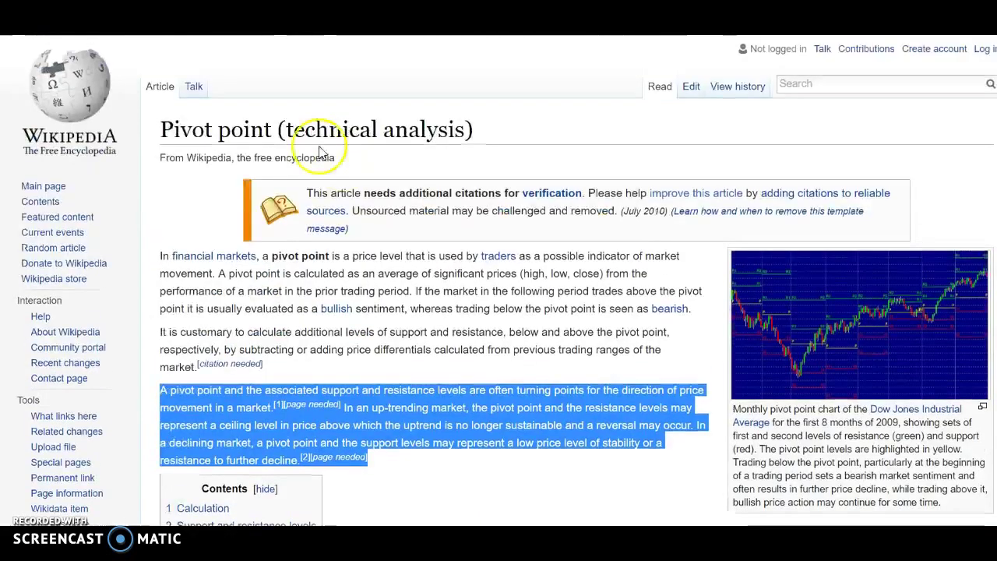
triple_click(206, 132)
left_click(538, 123)
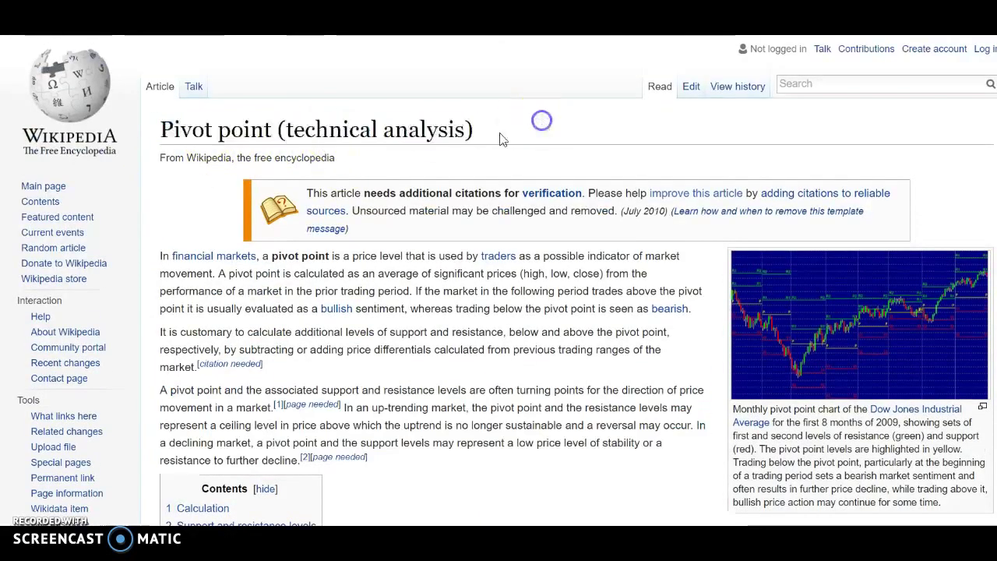
scroll(437, 335, "down", 2)
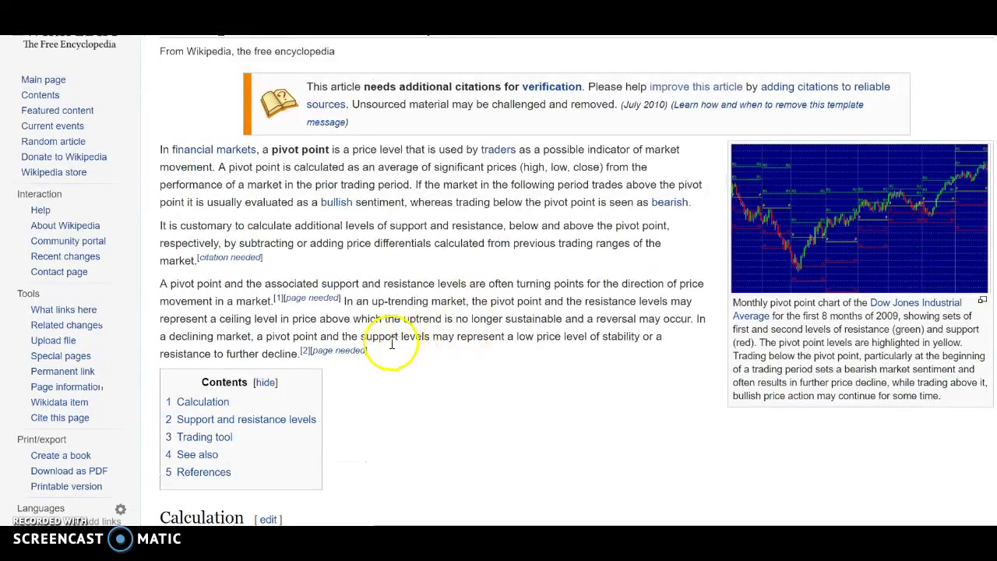
left_click_drag(372, 353, 160, 285)
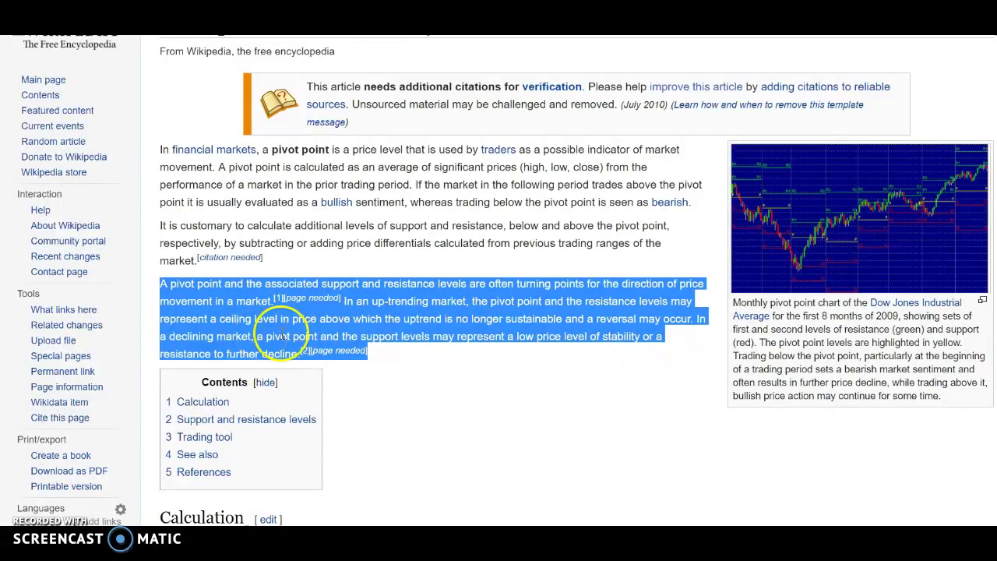
Examine the Calculation section of the article and highlight the basic pivot formula (H + L + C) / 3
scroll(360, 321, "down", 5)
scroll(365, 320, "up", 1)
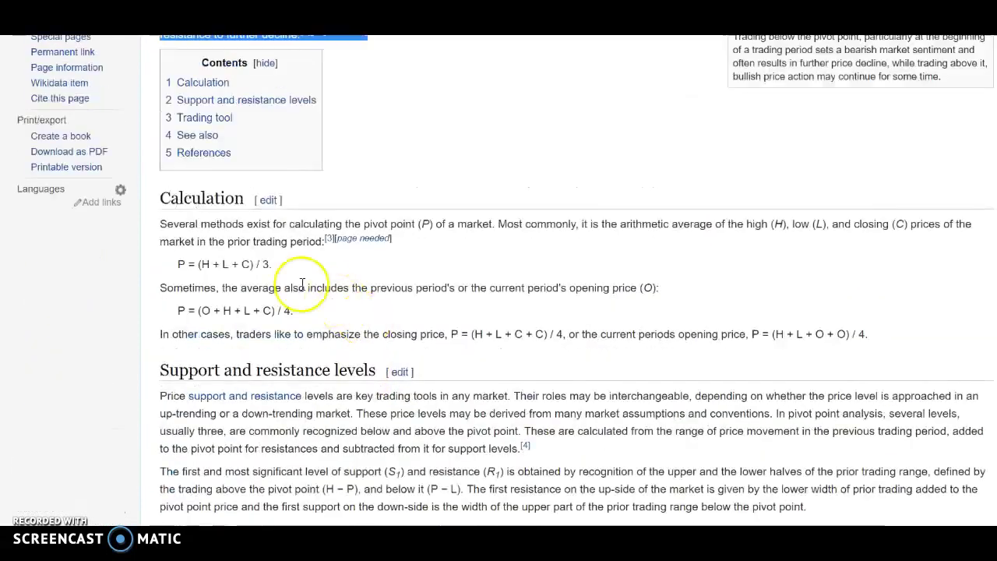
left_click_drag(277, 265, 179, 265)
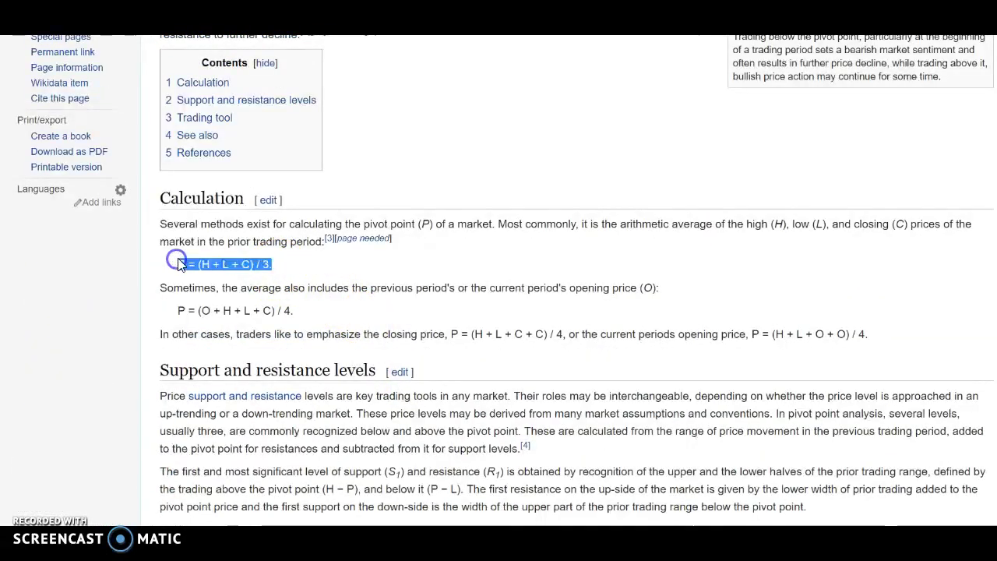
left_click(203, 264)
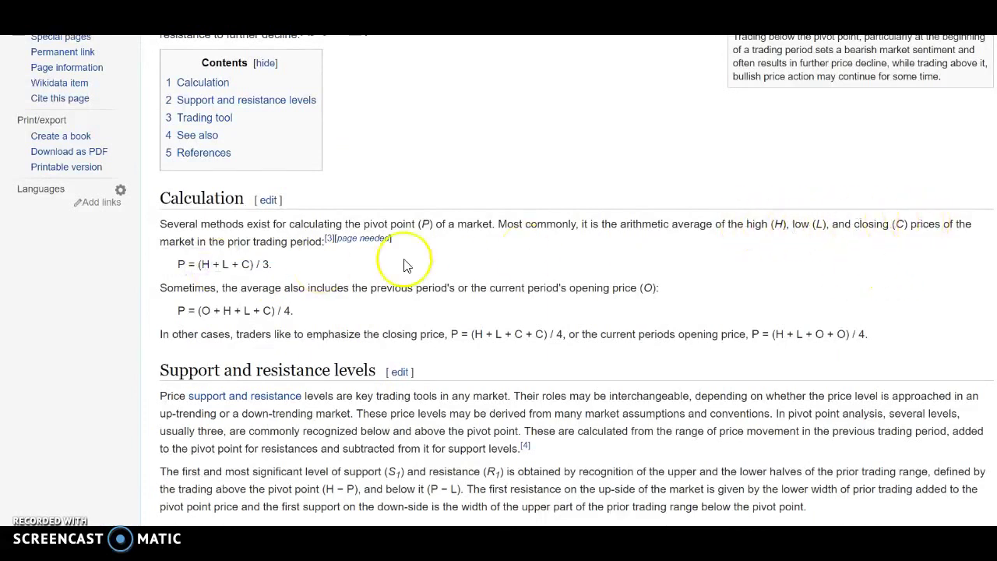
left_click_drag(285, 265, 231, 260)
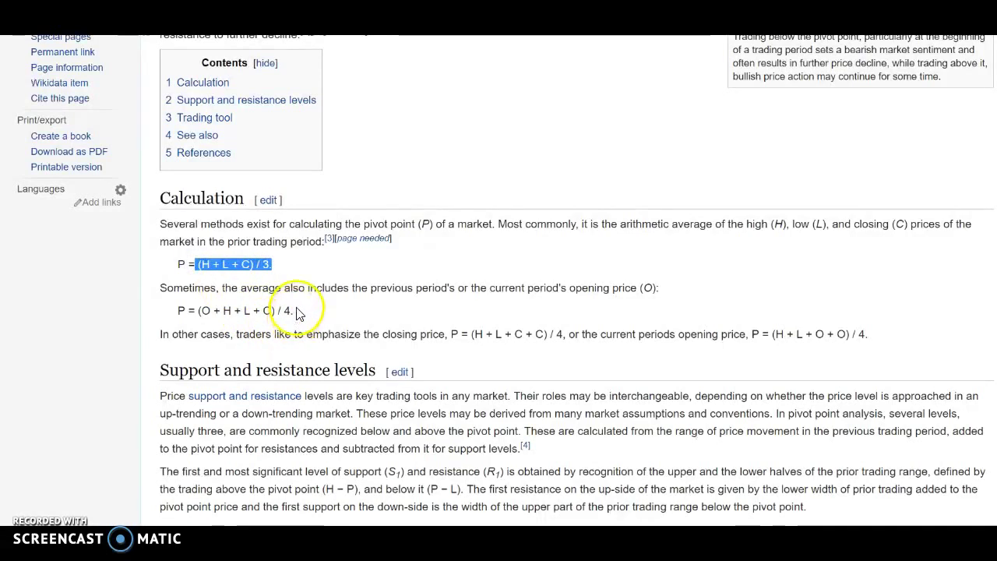
Read on about support and resistance levels, including the XLF example chart in the Pivot Points article
scroll(307, 313, "down", 4)
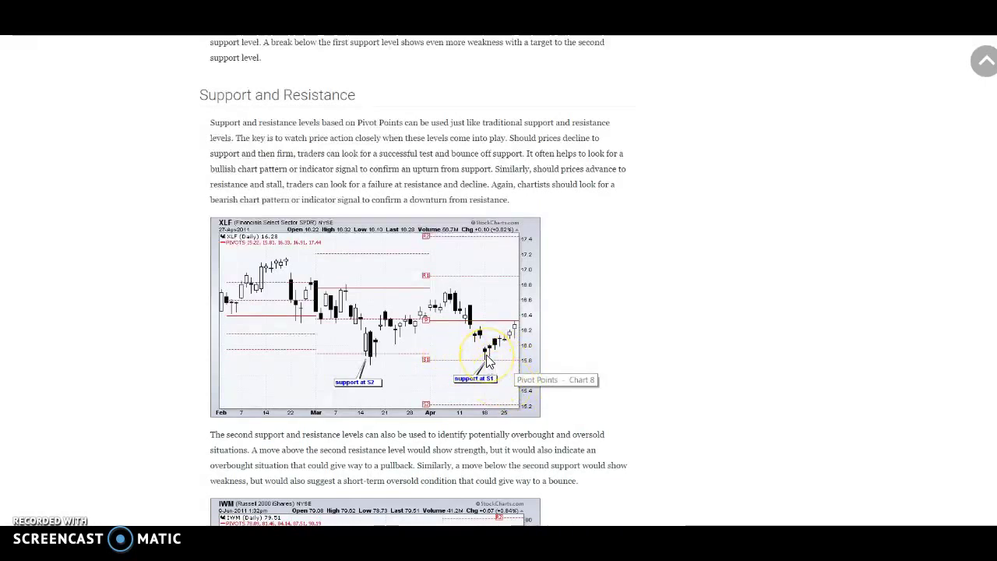
left_click(589, 338)
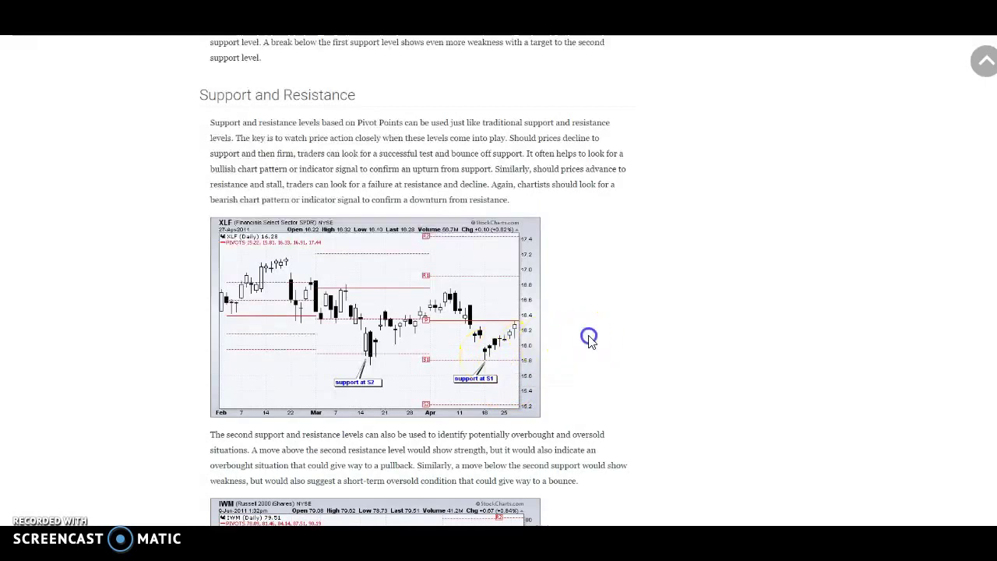
scroll(589, 339, "down", 4)
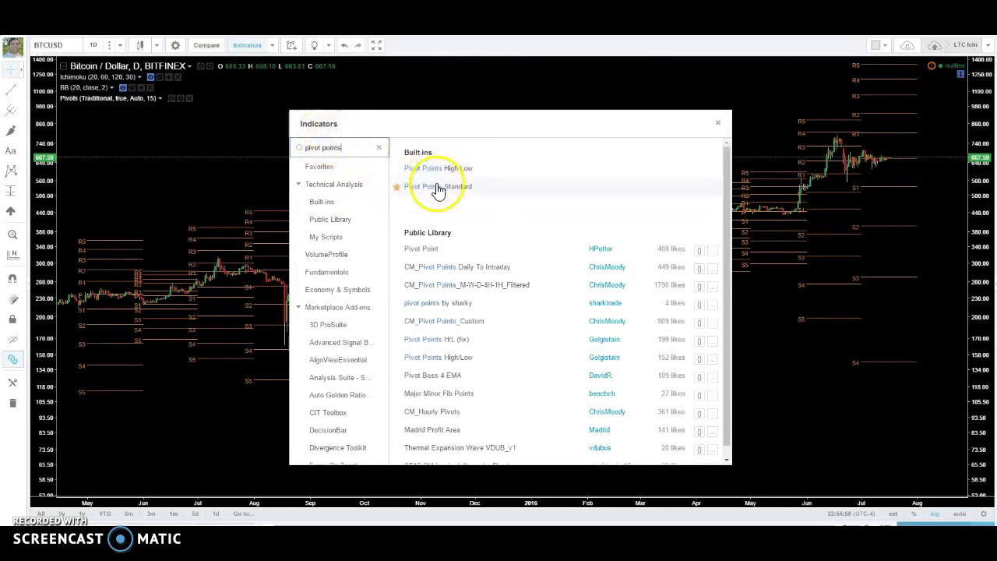
Close the indicator search, open the Pivots indicator's input settings and review the Kind options, keeping Traditional
left_click(718, 125)
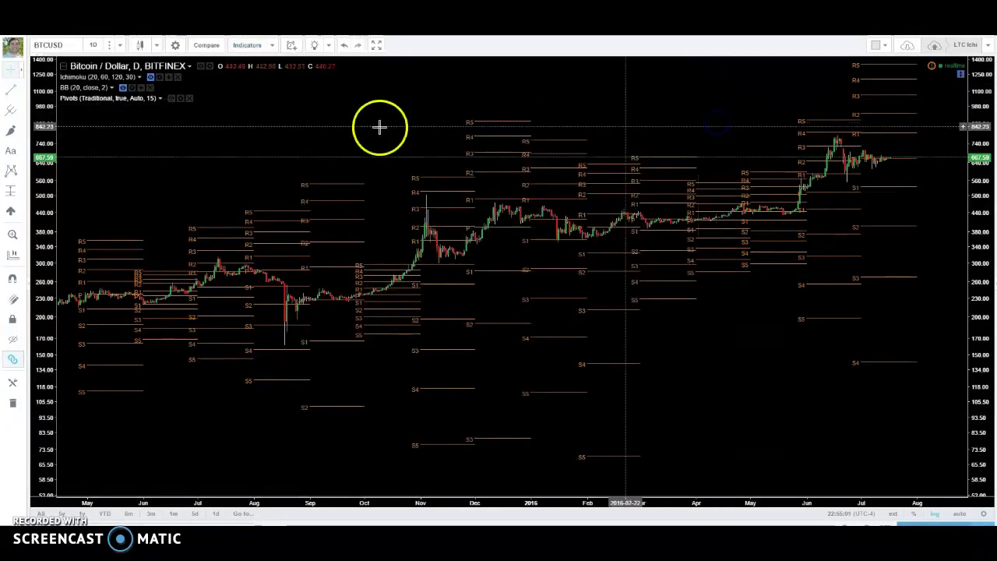
left_click(179, 100)
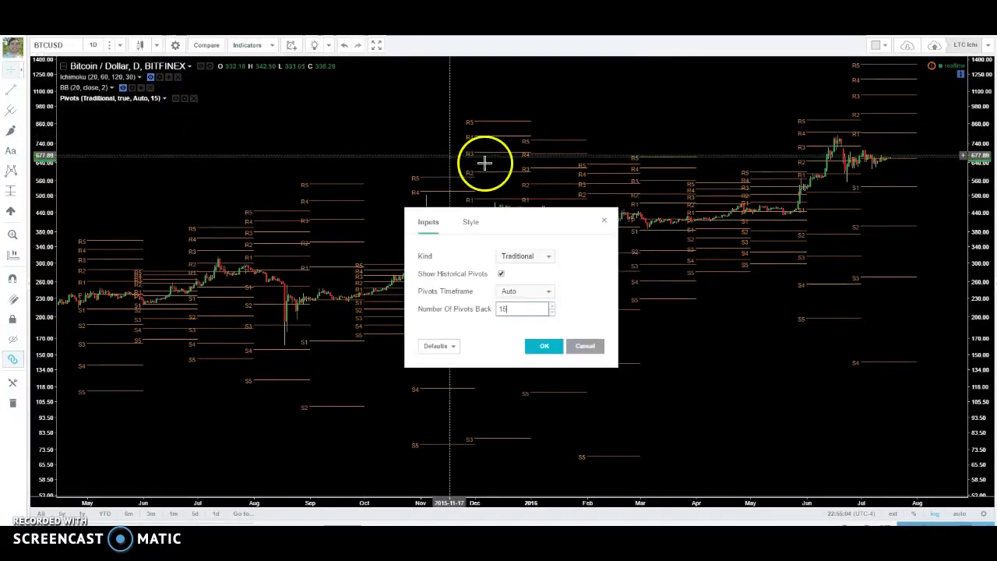
left_click(538, 259)
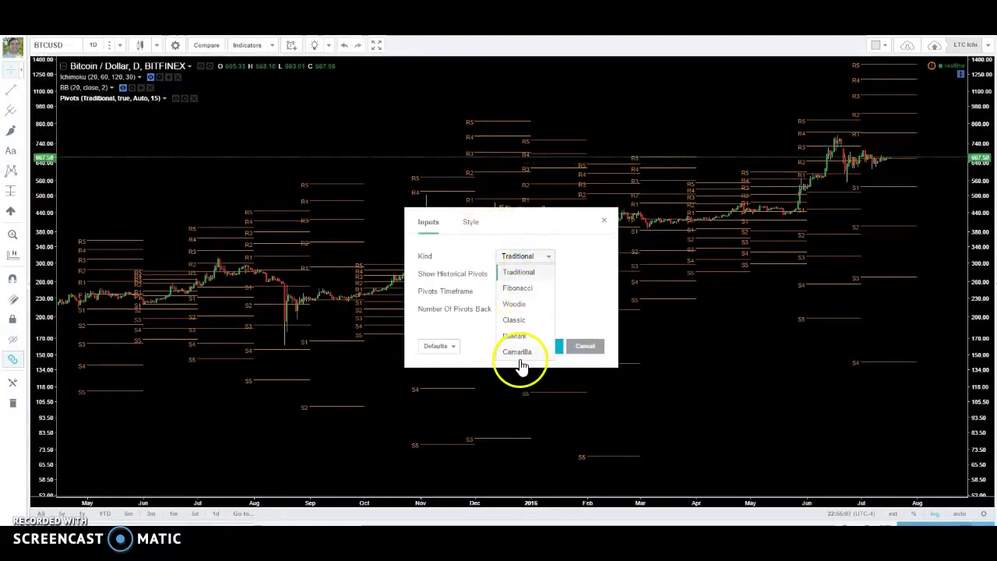
left_click(529, 276)
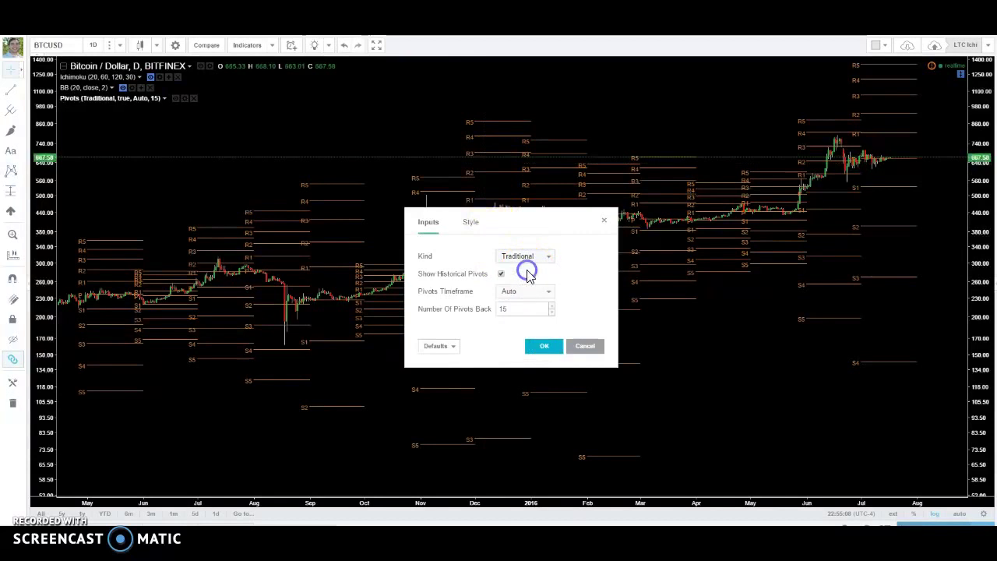
Review the Pivots Timeframe options from Auto to Yearly in the Pivots settings
left_click(520, 294)
left_click(517, 294)
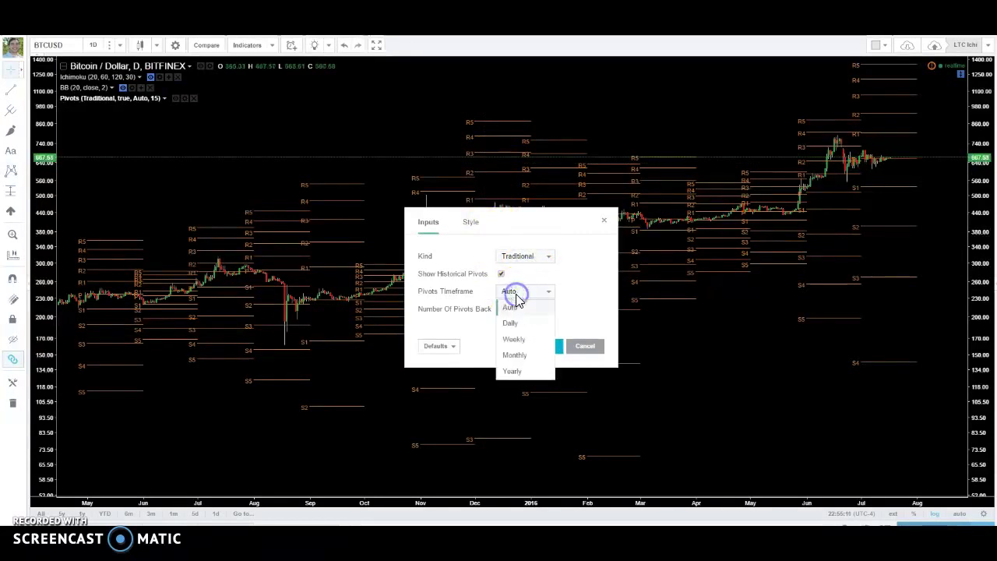
left_click(520, 371)
left_click(554, 304)
left_click(549, 316)
left_click(518, 327)
left_click(531, 324)
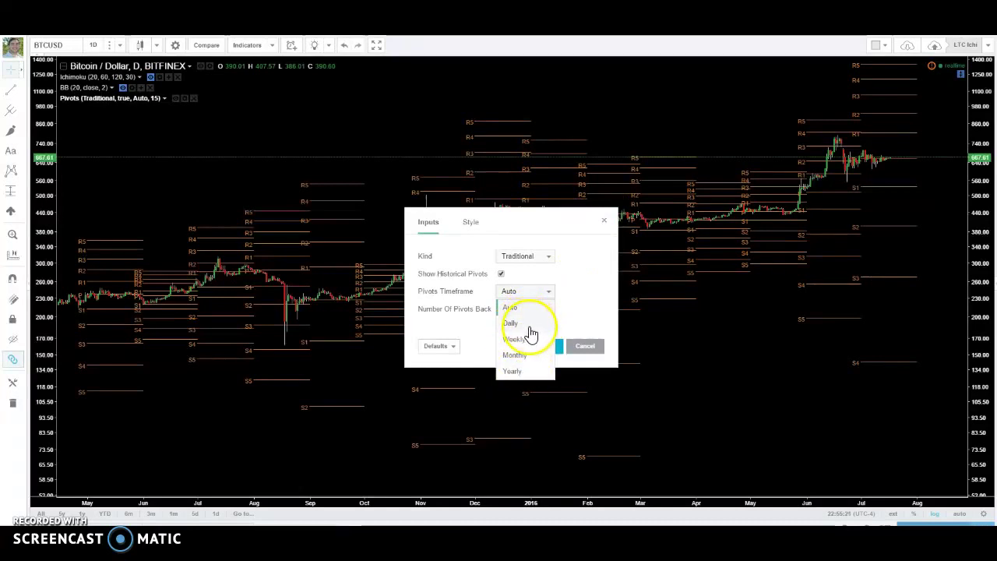
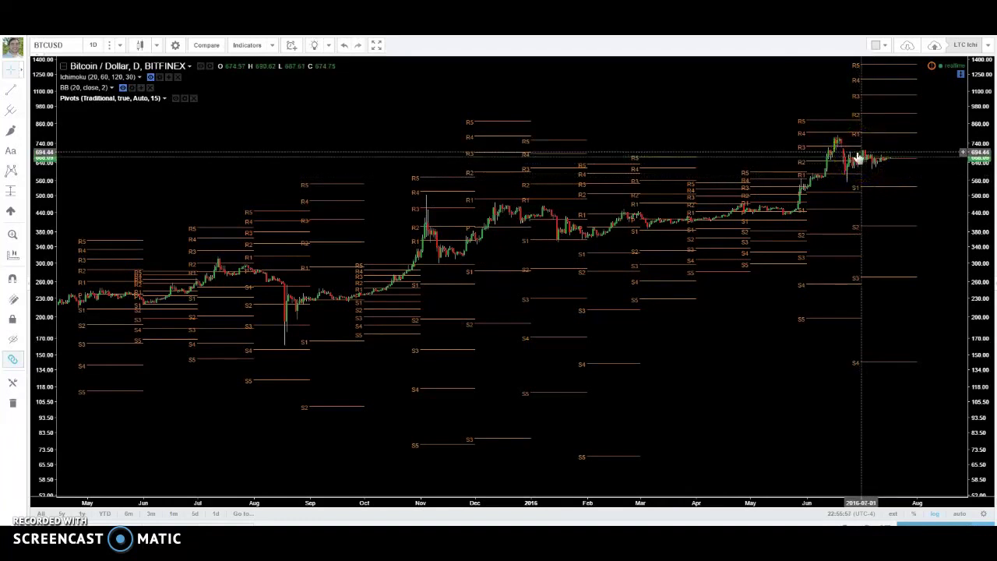
left_click(802, 151)
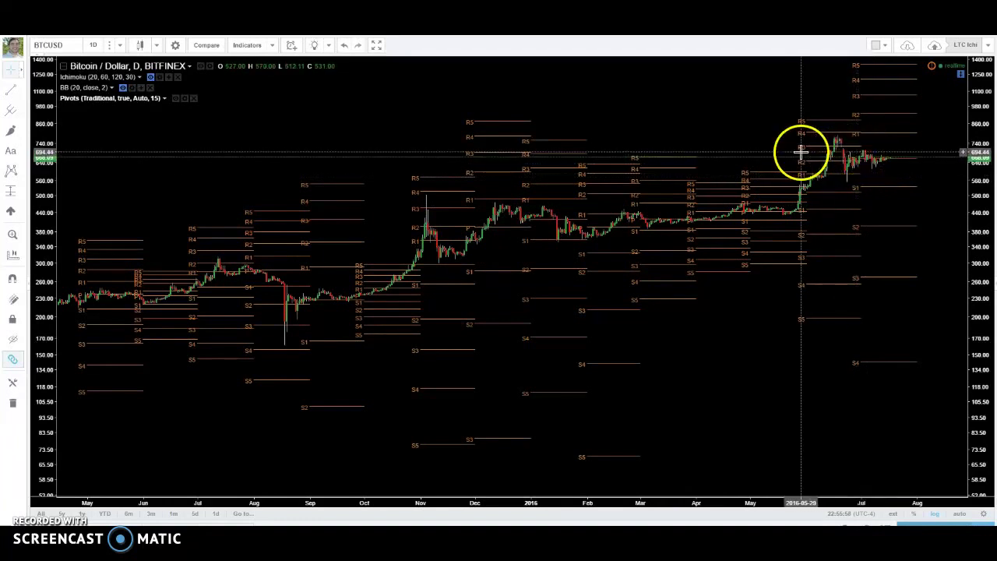
mouse_move(859, 150)
left_mouse_down()
mouse_move(917, 147)
mouse_move(916, 164)
left_mouse_up()
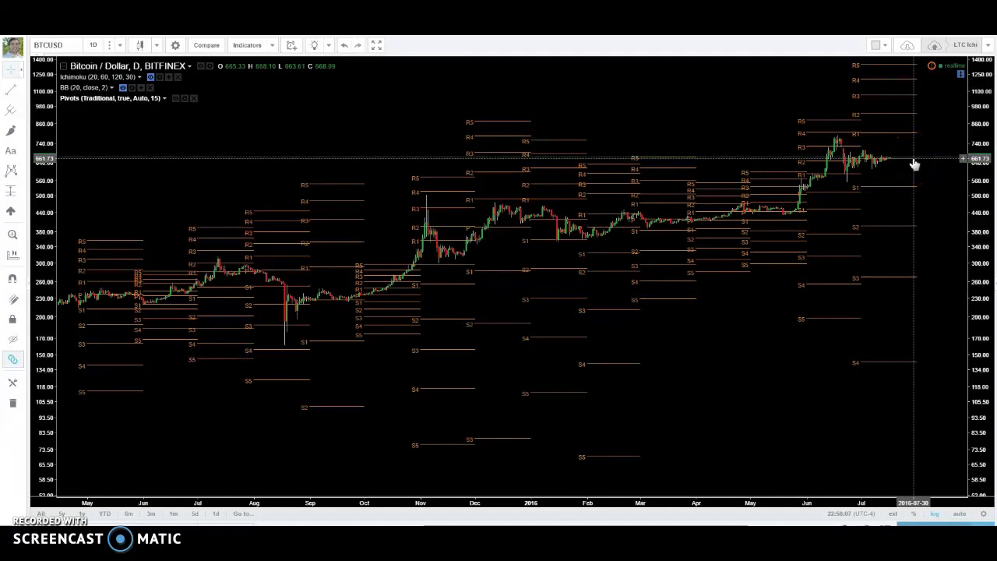
mouse_move(915, 164)
left_mouse_down()
mouse_move(941, 263)
mouse_move(924, 145)
mouse_move(977, 123)
mouse_move(790, 212)
mouse_move(837, 148)
mouse_move(846, 171)
mouse_move(890, 89)
mouse_move(904, 314)
mouse_move(774, 231)
mouse_move(714, 216)
mouse_move(716, 201)
mouse_move(721, 263)
mouse_move(766, 221)
mouse_move(744, 217)
mouse_move(801, 187)
left_mouse_up()
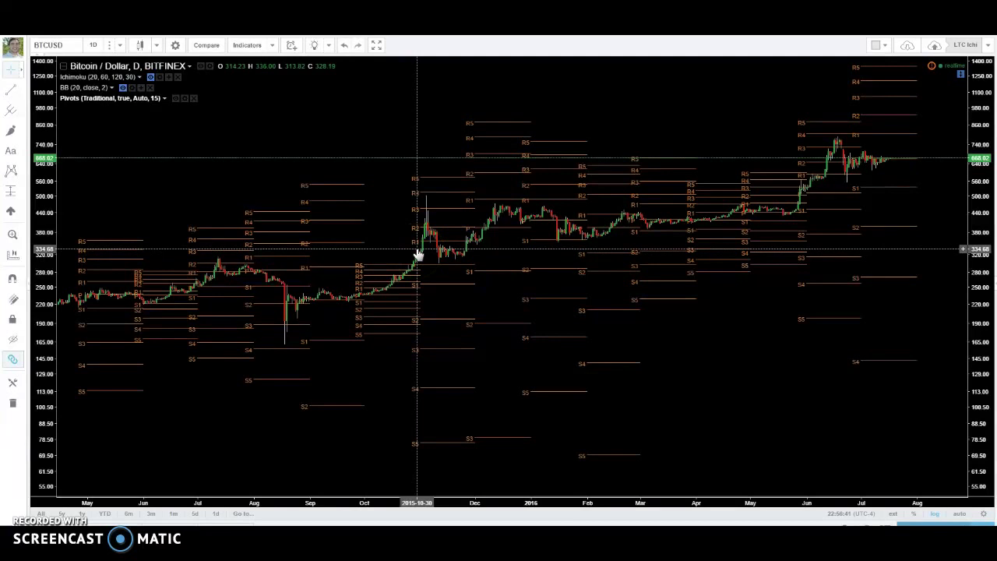
left_click(474, 250)
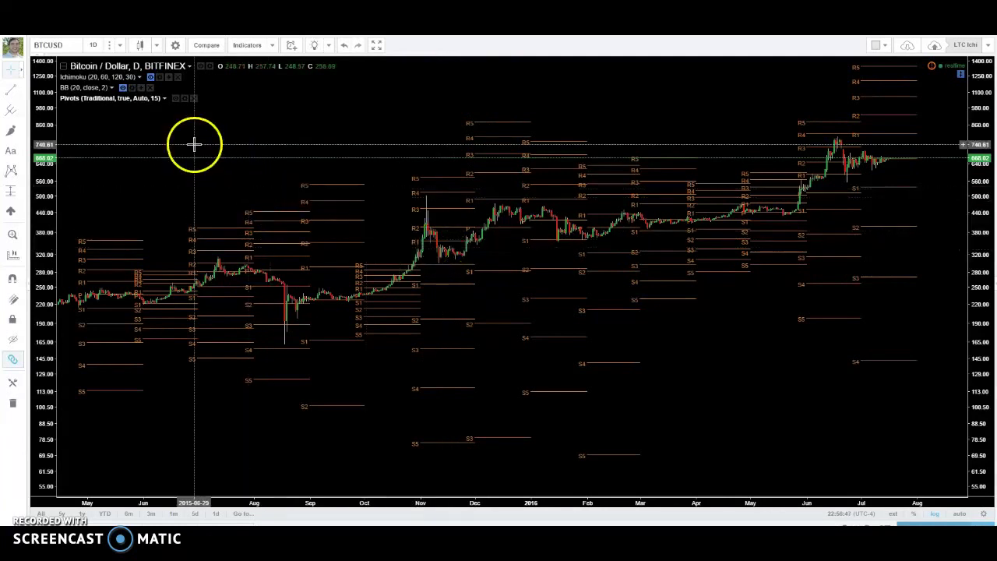
Switch the BTCUSD chart to the 60-minute interval and slightly compress the price scale to show the pivot levels
scroll(612, 249, "up", 4)
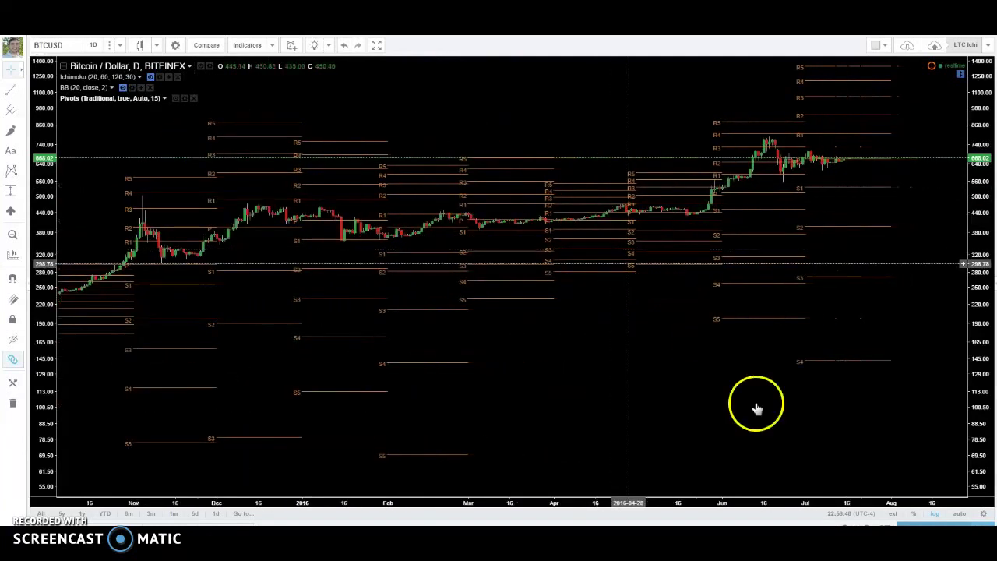
type("60")
key("Return")
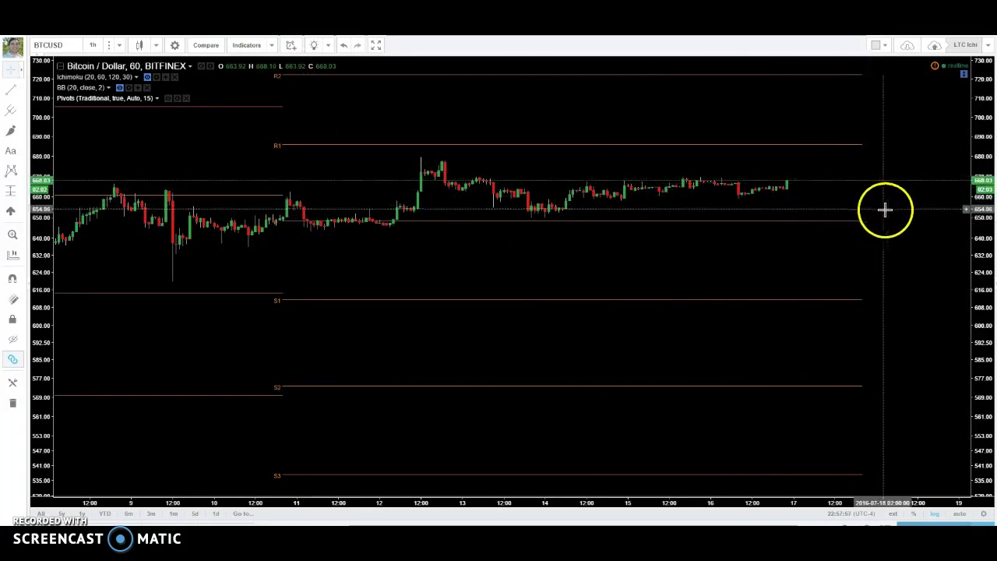
left_click_drag(981, 224, 943, 245)
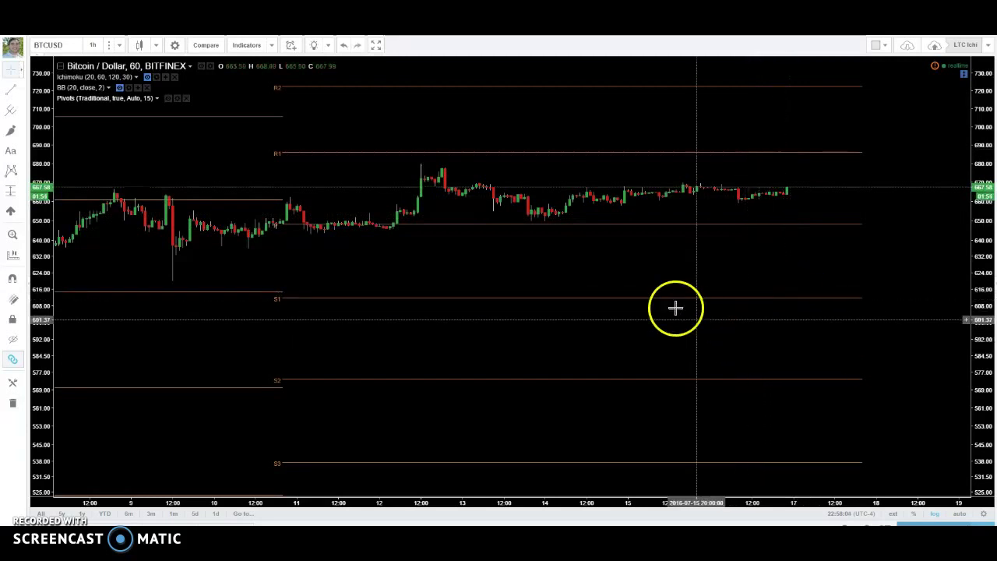
Switch to the Twitter image gallery and compare the 15-minute and 4-hour AUDUSD pivot charts in the Feb 7 trade post
left_click(402, 163)
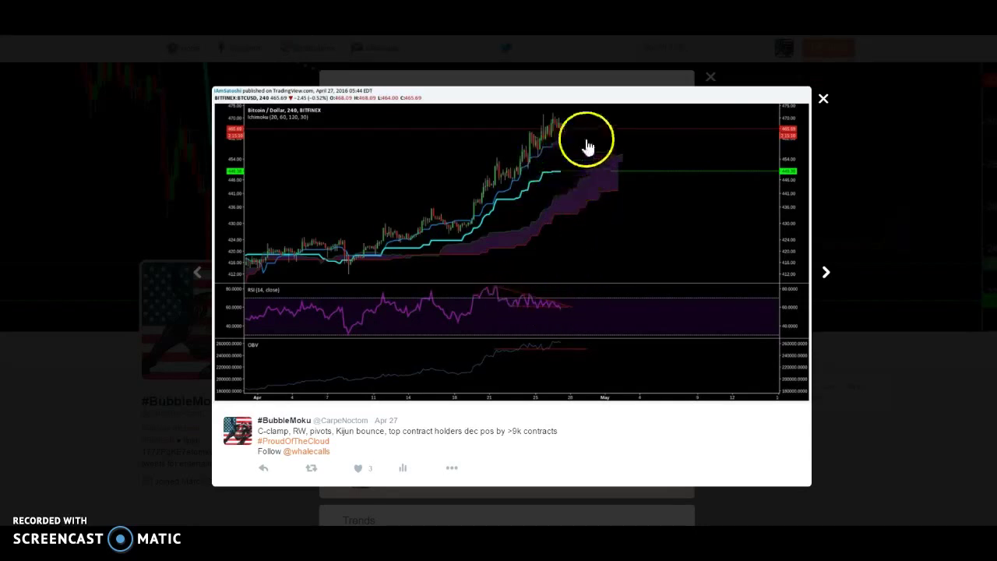
left_click(828, 275)
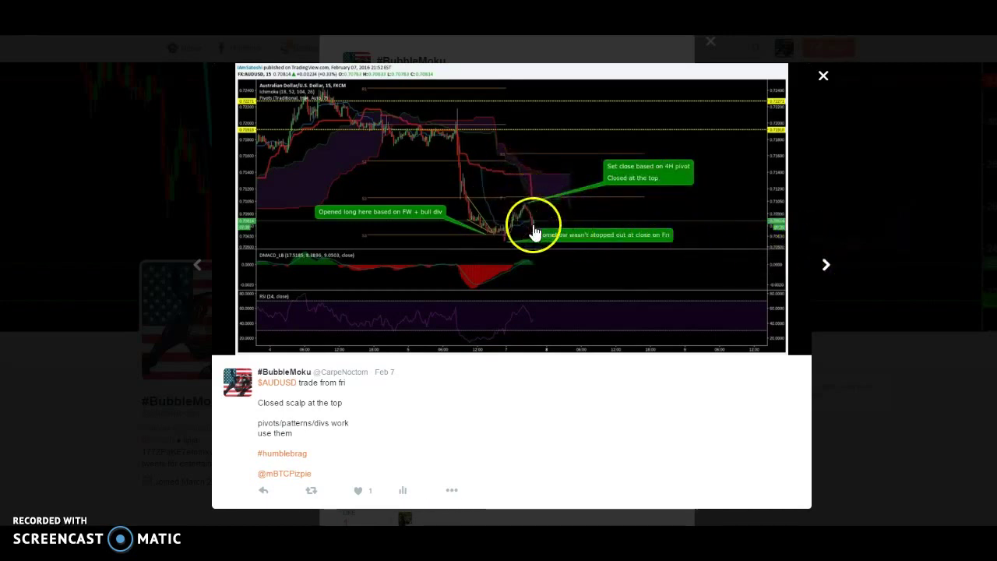
left_click(824, 271)
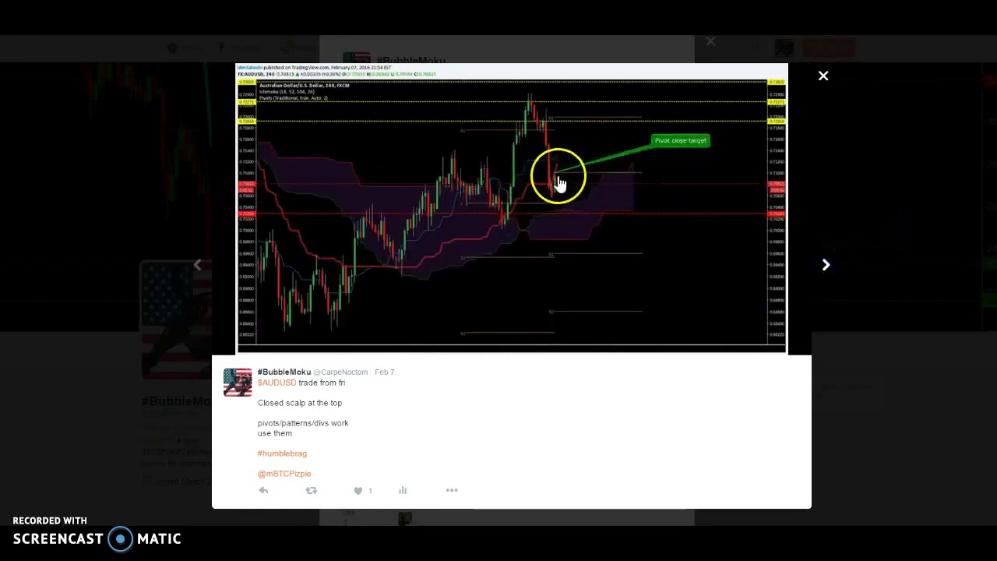
left_click(203, 264)
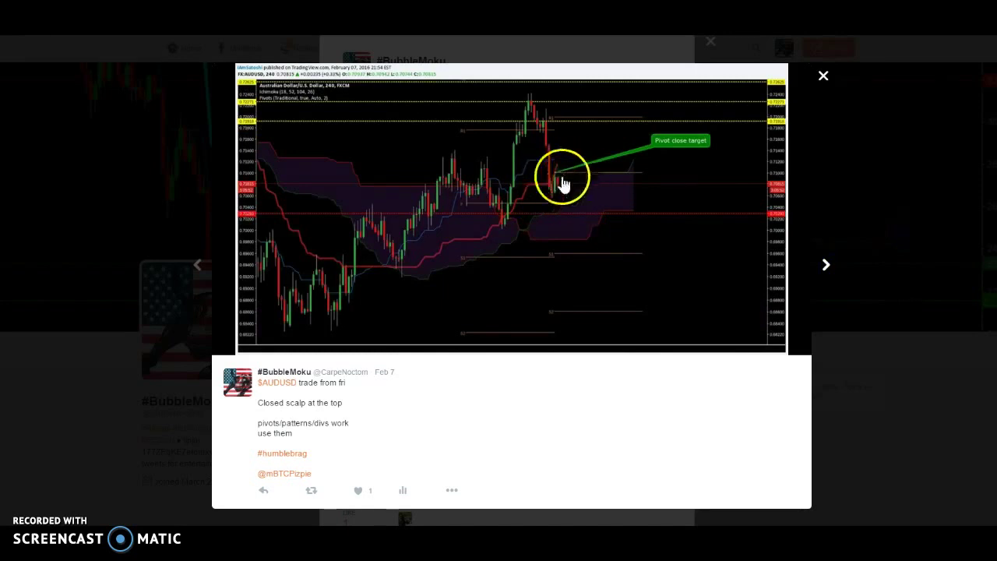
left_click(195, 265)
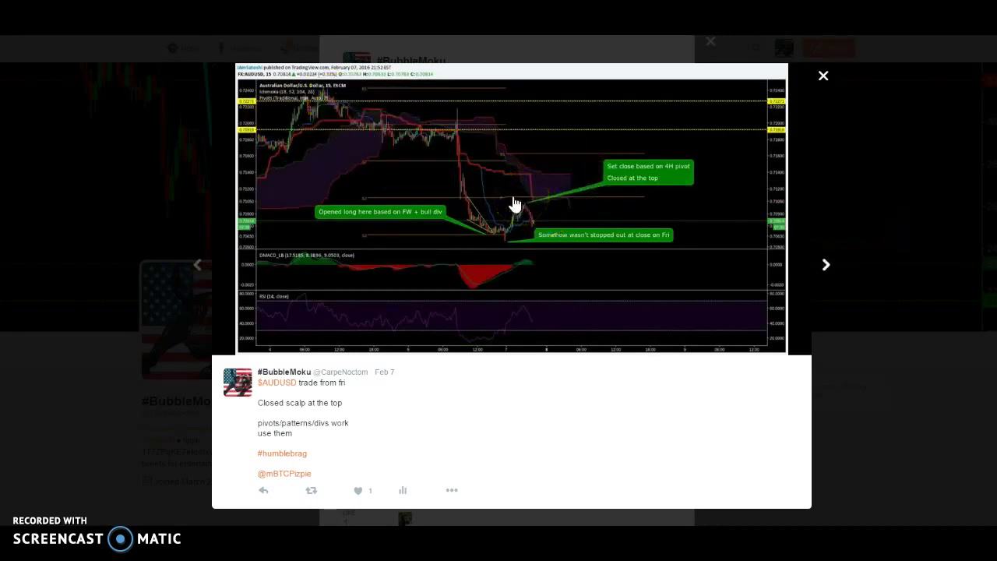
left_click(826, 265)
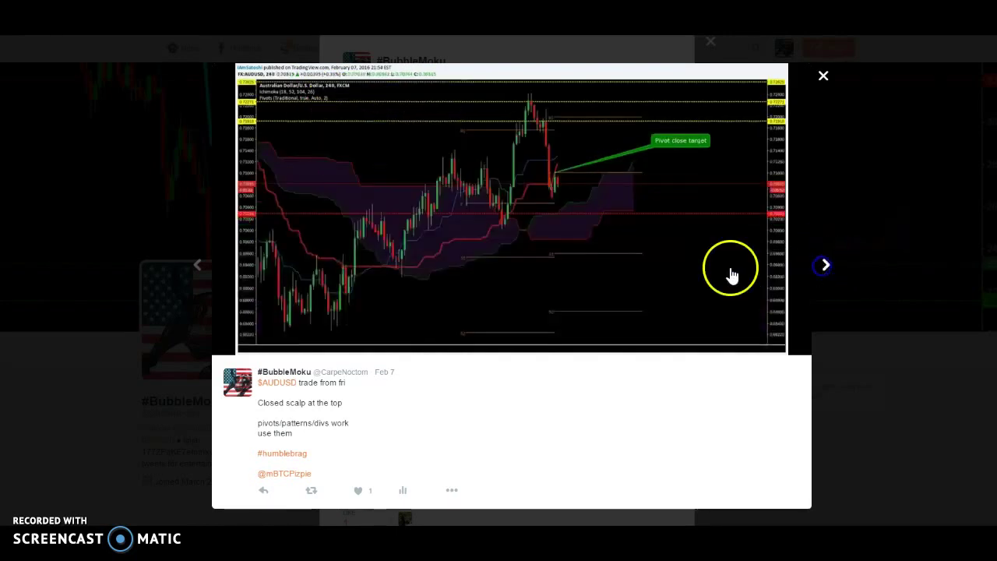
left_click(196, 266)
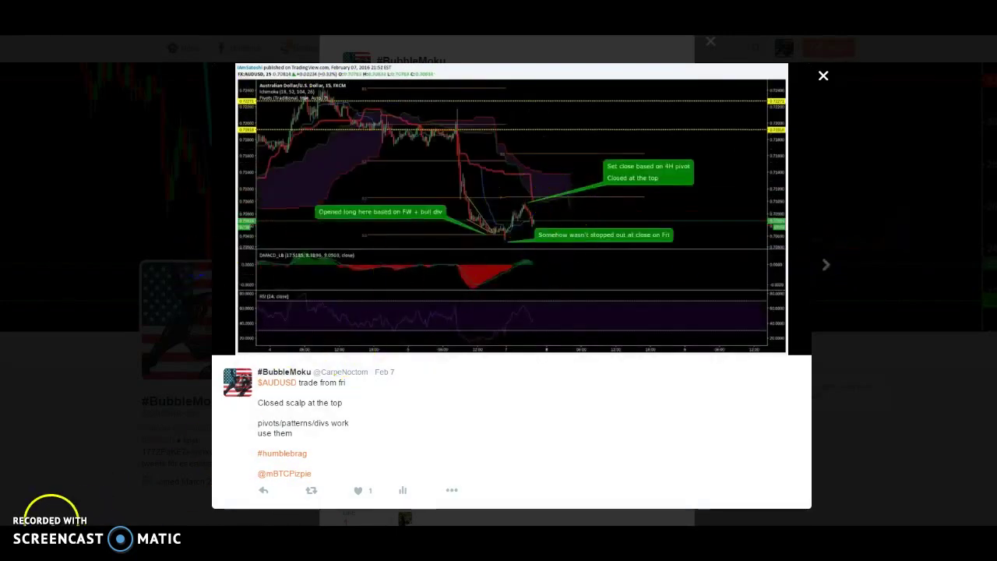
Examine further pivot chart posts: the 30m BTCCNY chart, the December 2015 BTCUSD chart and the June 26 weekly pivots chart
key("Right")
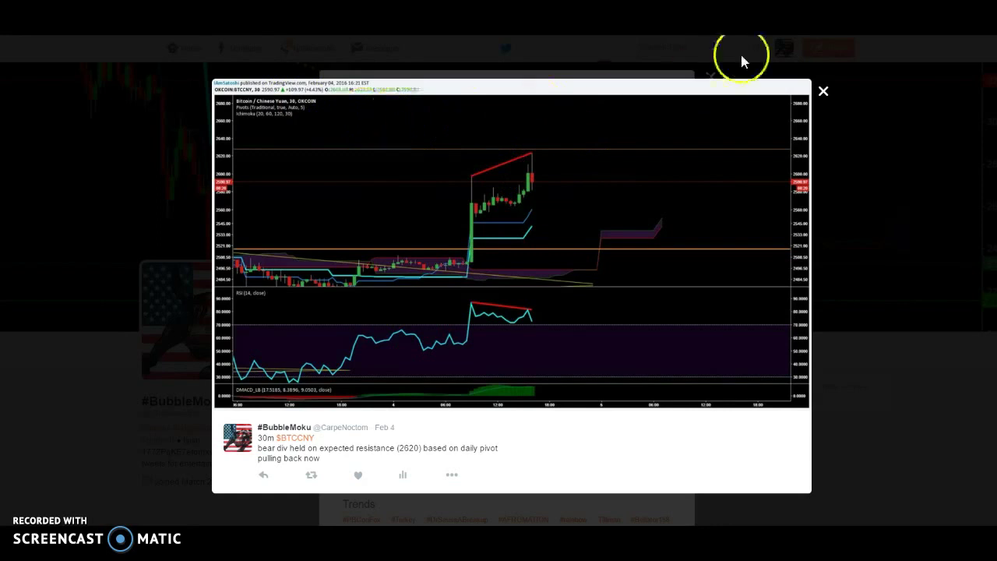
key("Right")
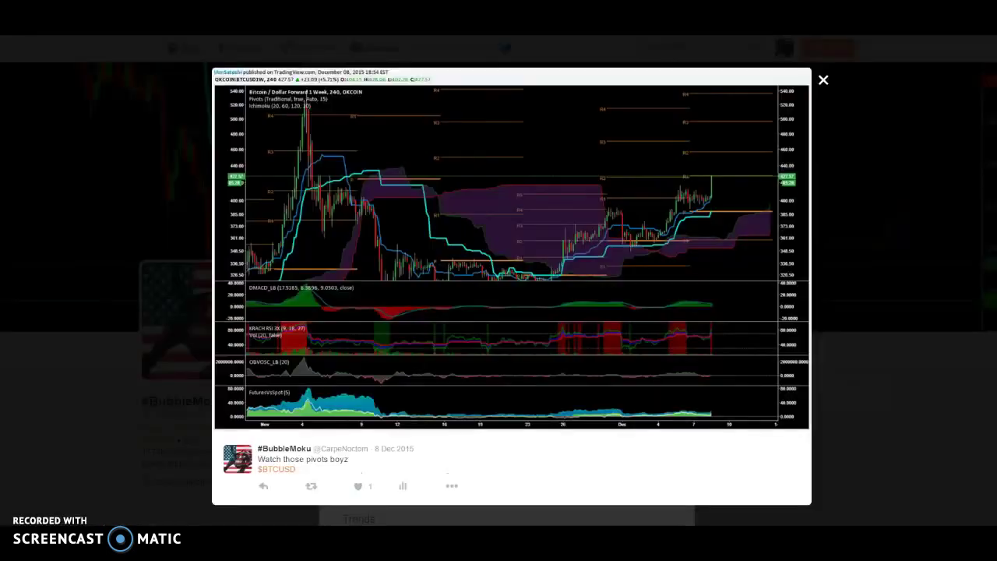
left_click(714, 197)
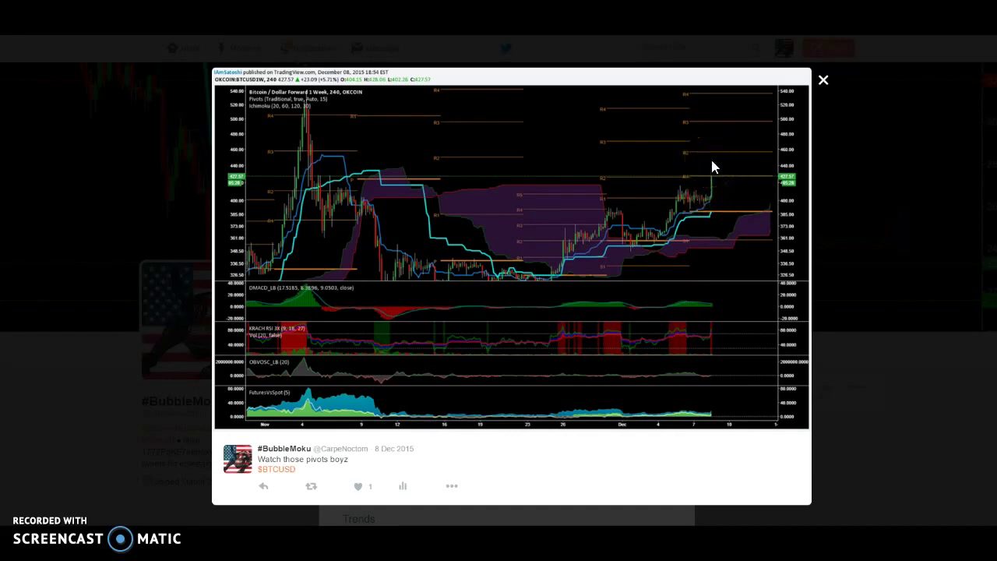
key("Left")
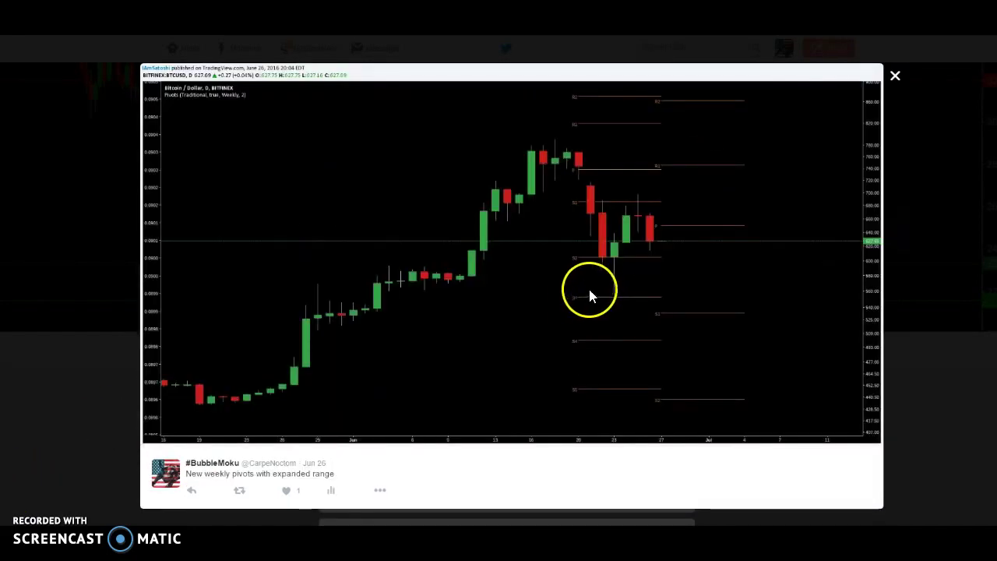